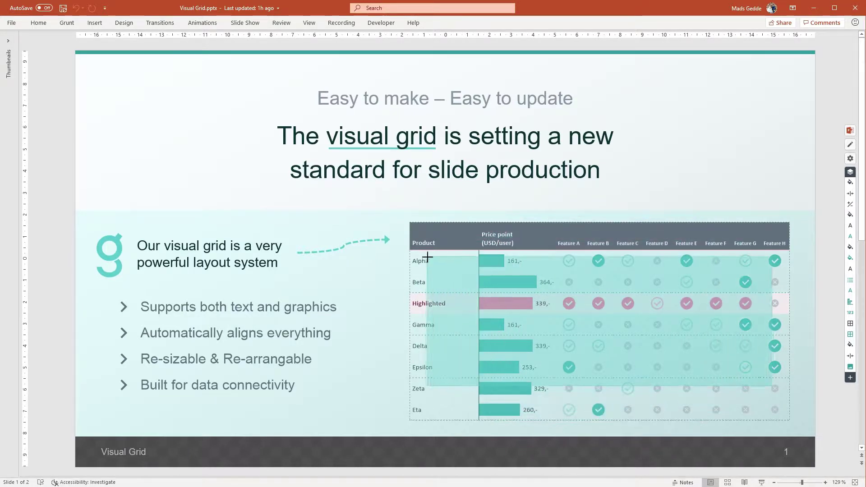
Move the feature grid table to a new spot on the slide and fine-tune its position.
click(472, 225)
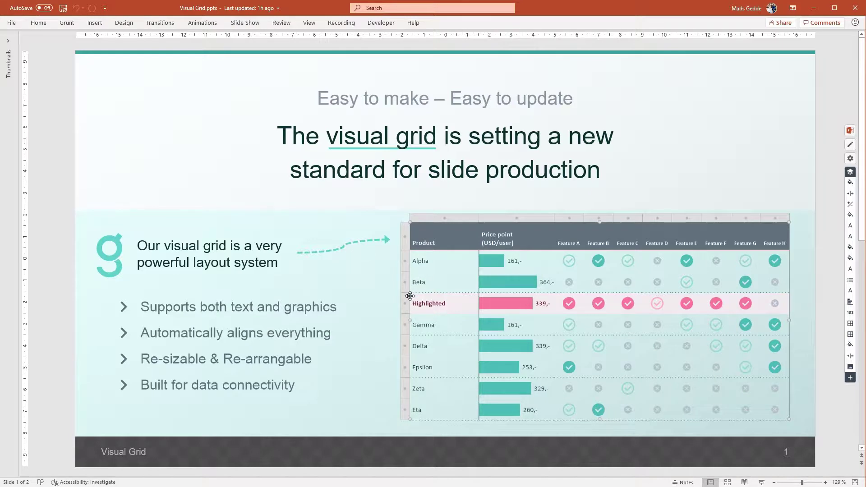
drag(410, 295, 347, 293)
key(alt)
click(359, 288)
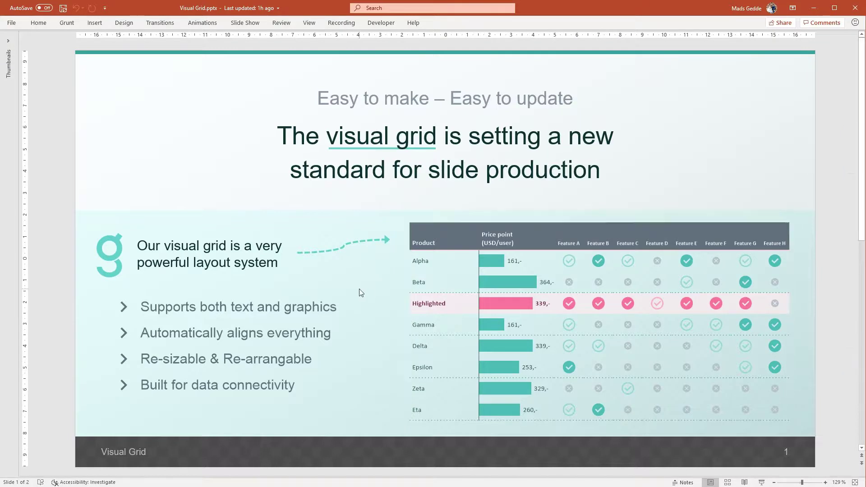
click(428, 285)
key(Left)
key(Right)
key(Right)
key(Right)
key(Right)
key(Right)
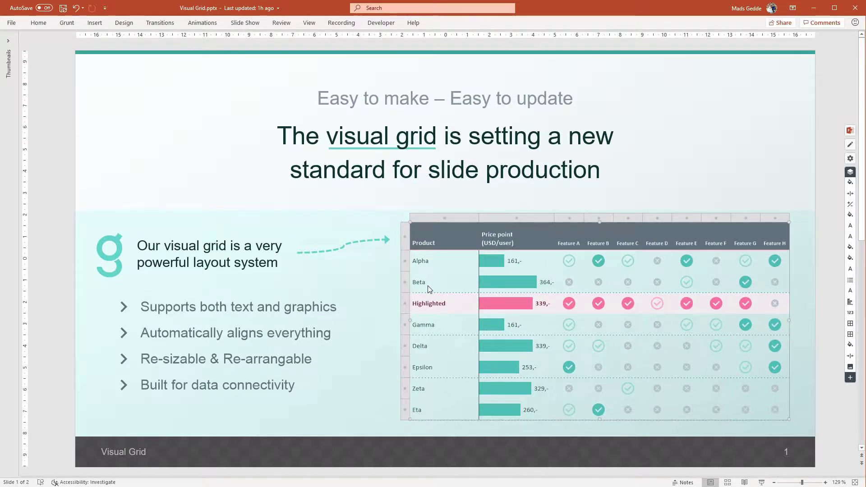
click(660, 199)
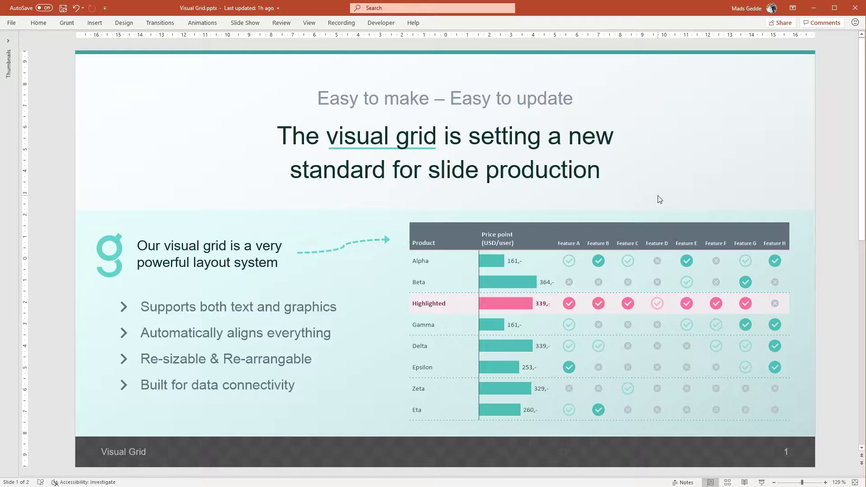
Stretch the alignment table further right and narrow its Means to achieve column.
scroll(657, 196, down, 1)
drag(523, 194, 360, 297)
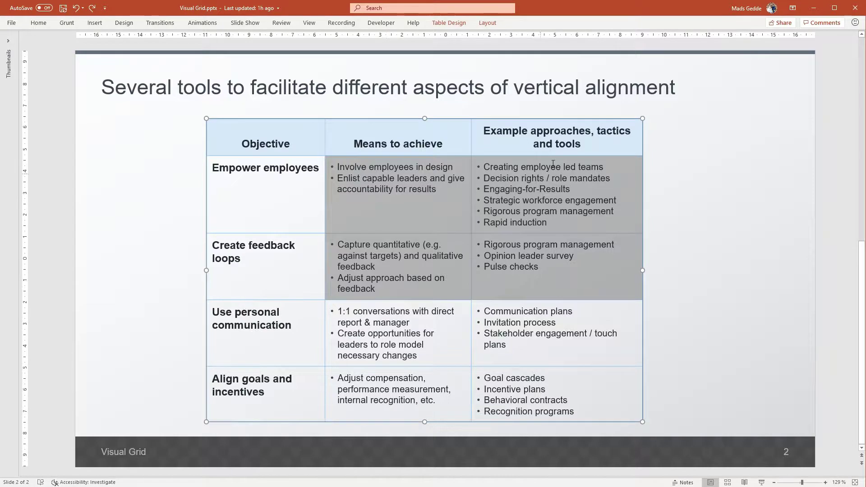
drag(642, 118, 695, 118)
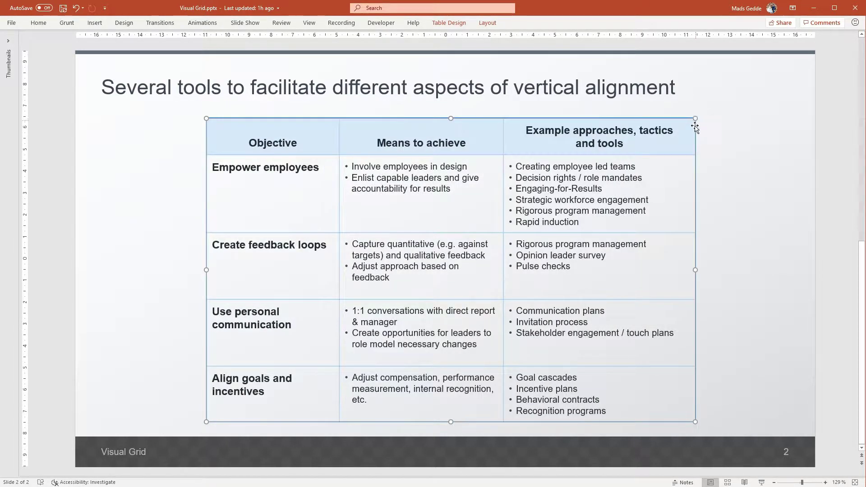
drag(692, 131, 770, 137)
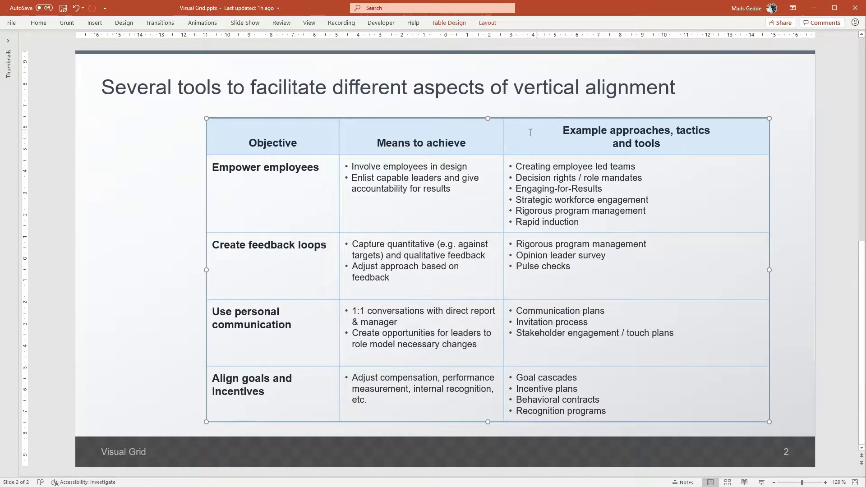
drag(502, 138, 401, 153)
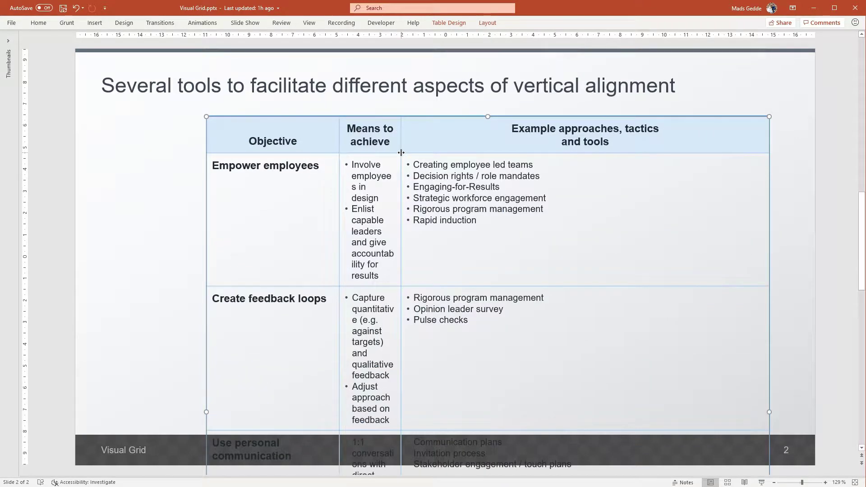
scroll(401, 152, down, 3)
scroll(401, 152, down, 2)
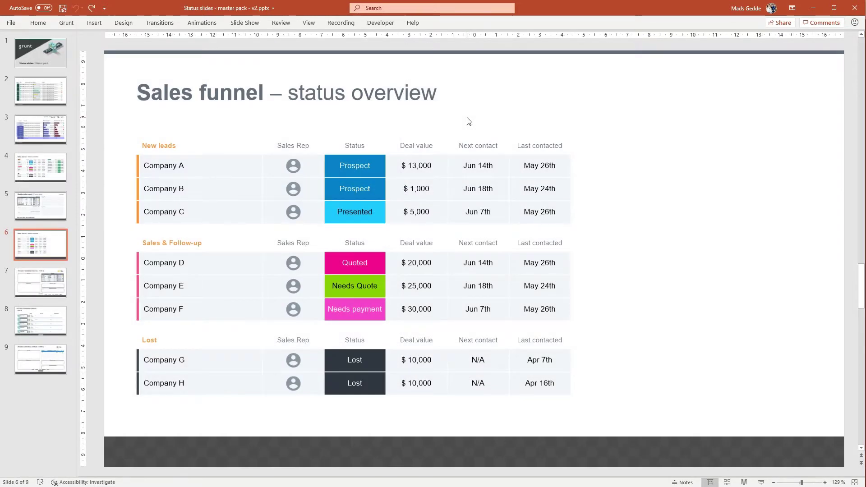
Widen the Status column and give the Sales Rep column a fixed width of 50.
click(355, 170)
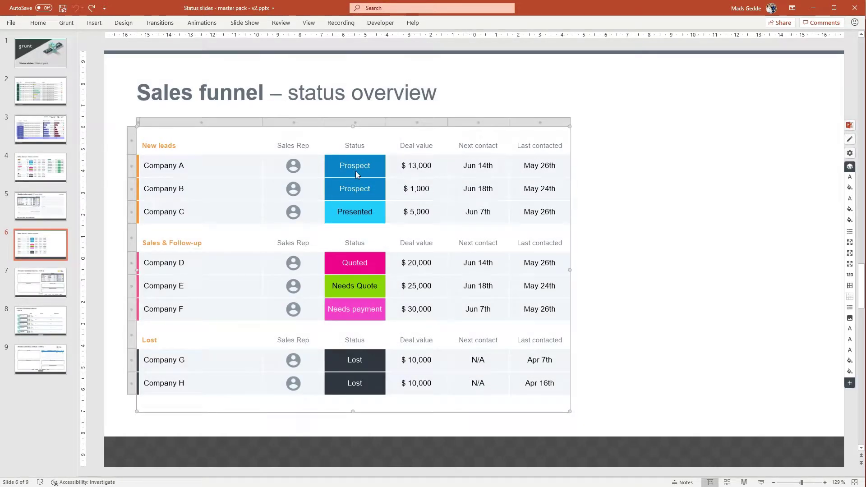
click(372, 124)
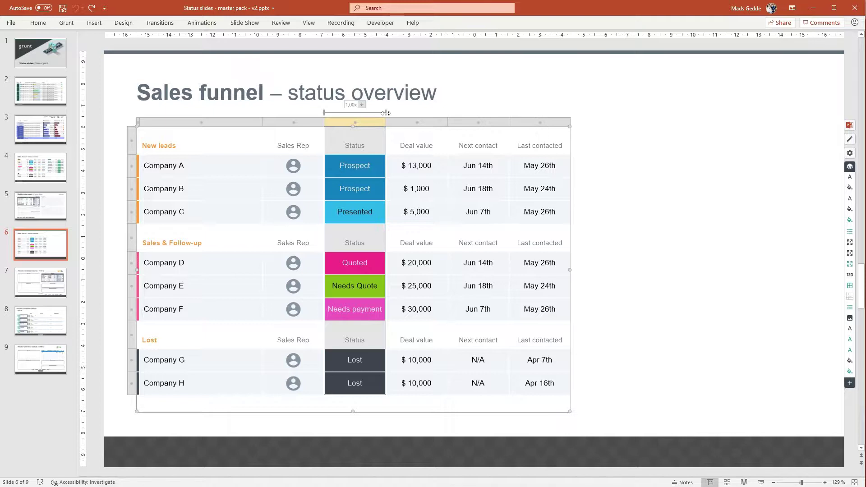
drag(386, 113, 513, 126)
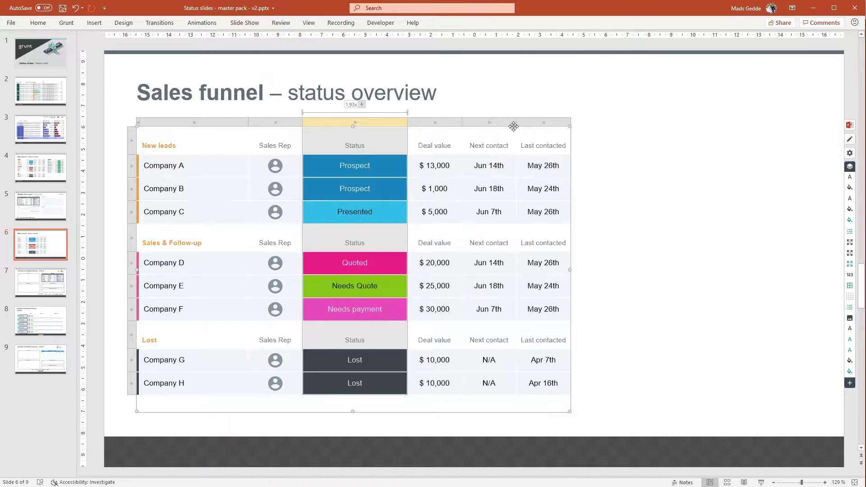
click(277, 123)
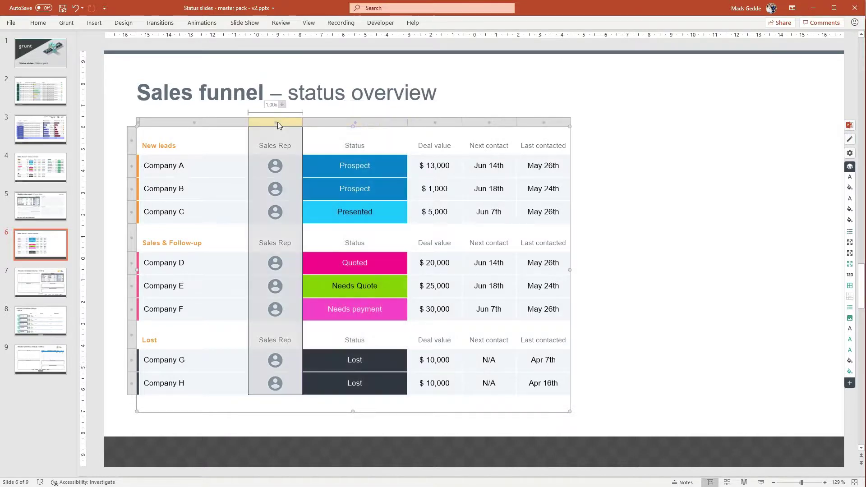
click(282, 104)
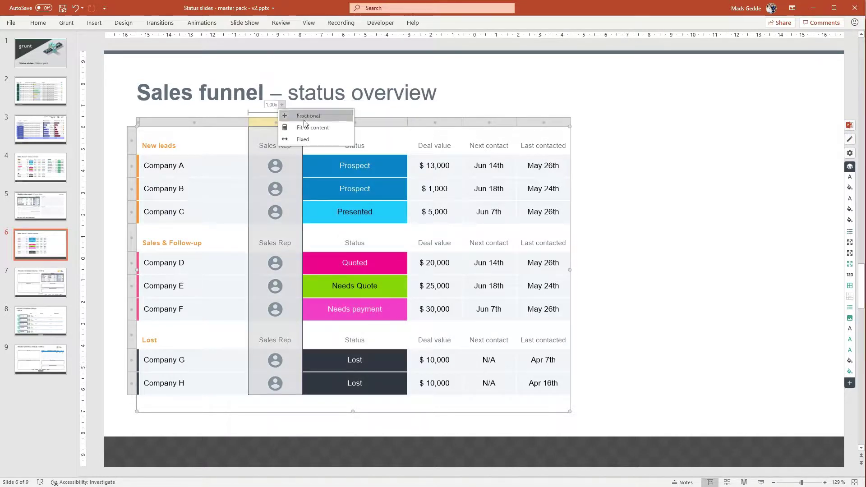
click(332, 139)
click(273, 104)
text(50)
key(Return)
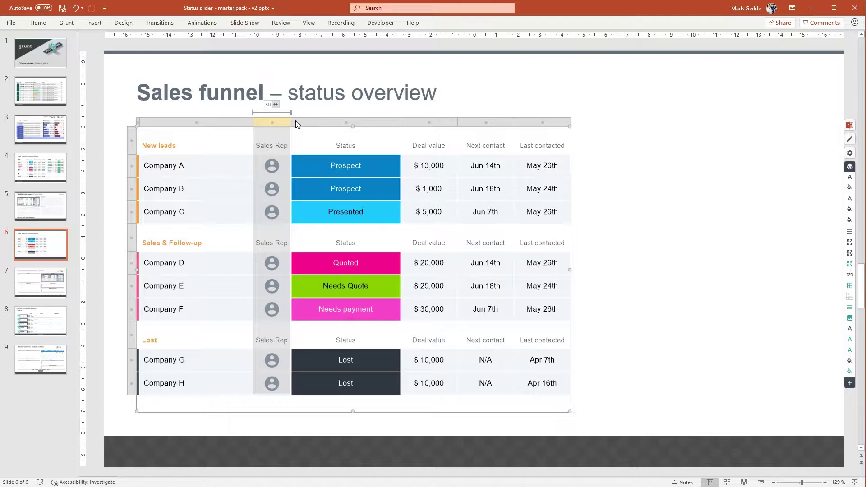
Narrow the Status column slightly and set the company column to Fit to content.
click(369, 122)
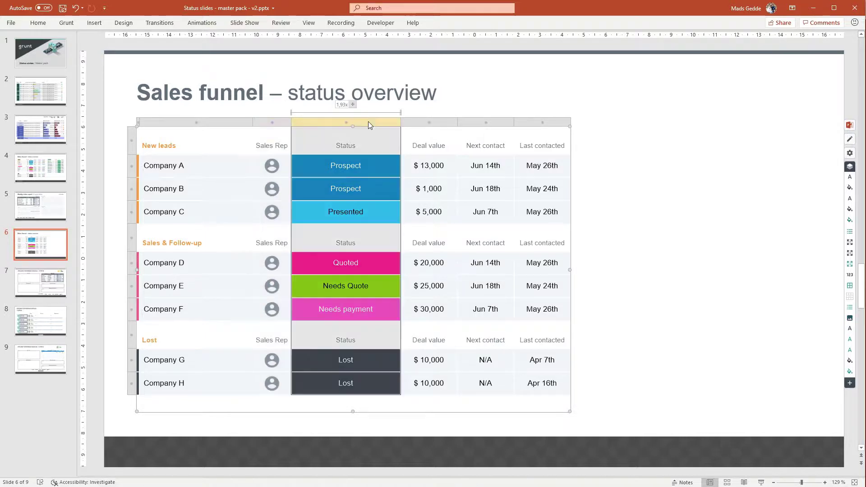
drag(397, 121, 345, 118)
click(289, 120)
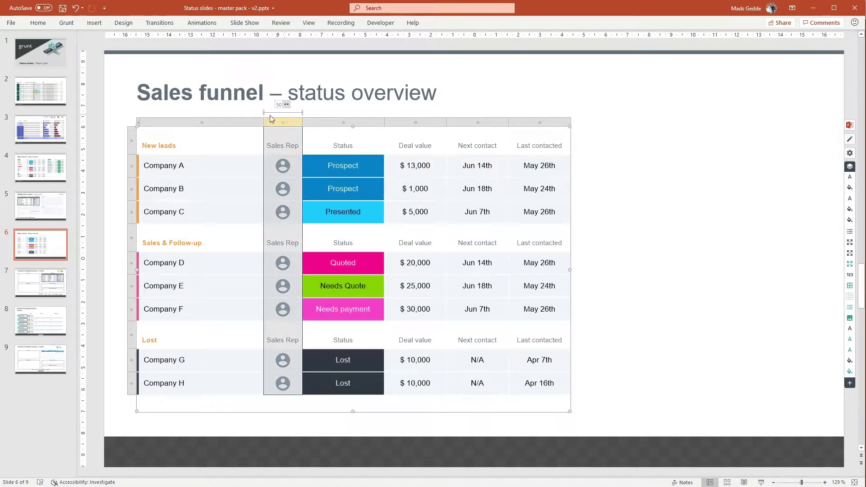
click(248, 119)
click(210, 106)
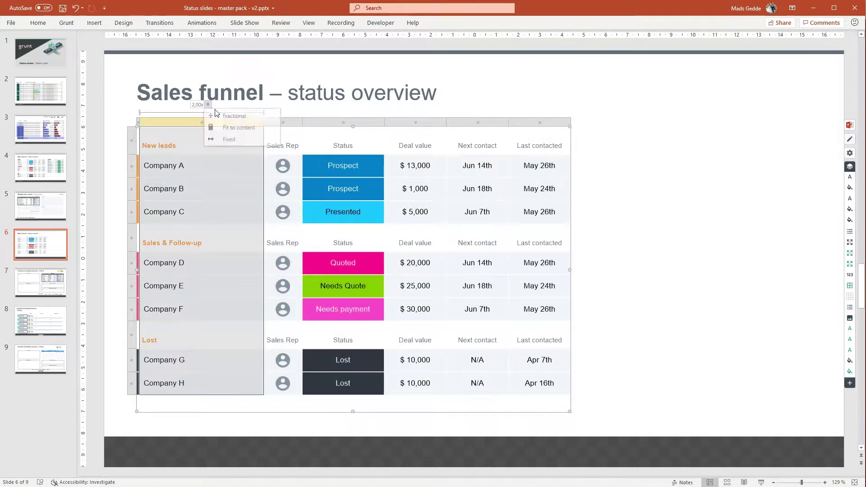
click(274, 133)
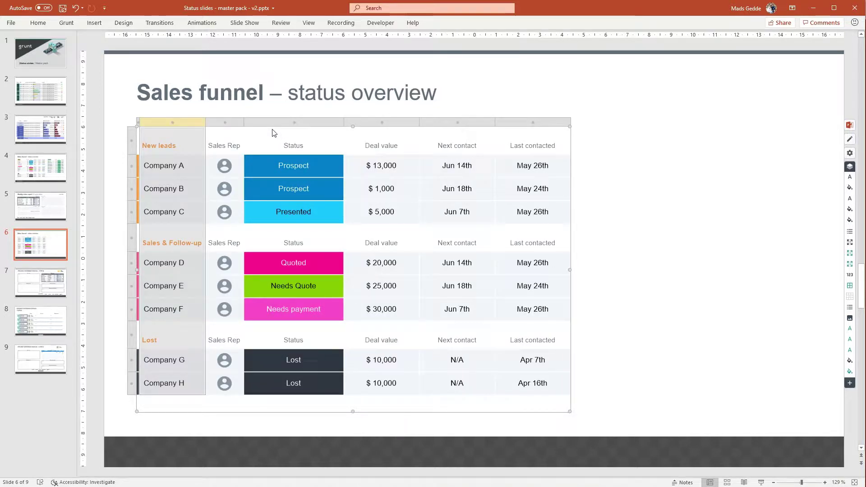
click(167, 240)
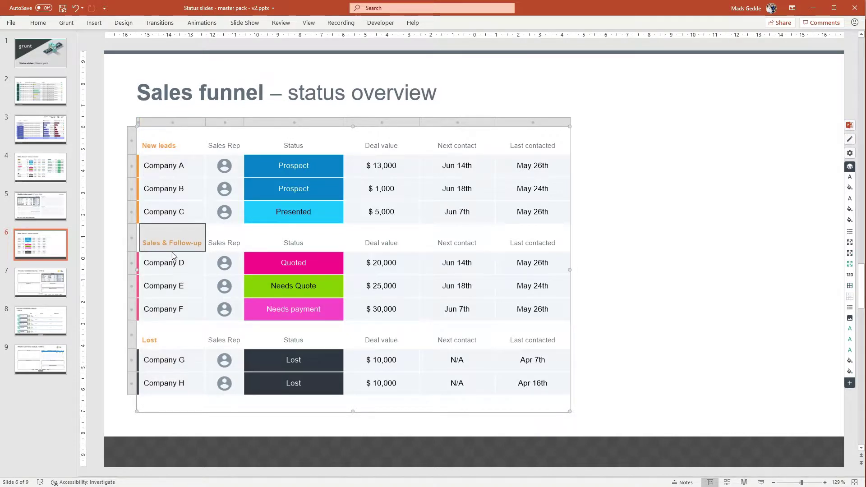
Rename Company D to 'Company with a longer name'.
triple_click(194, 264)
text(Company with )
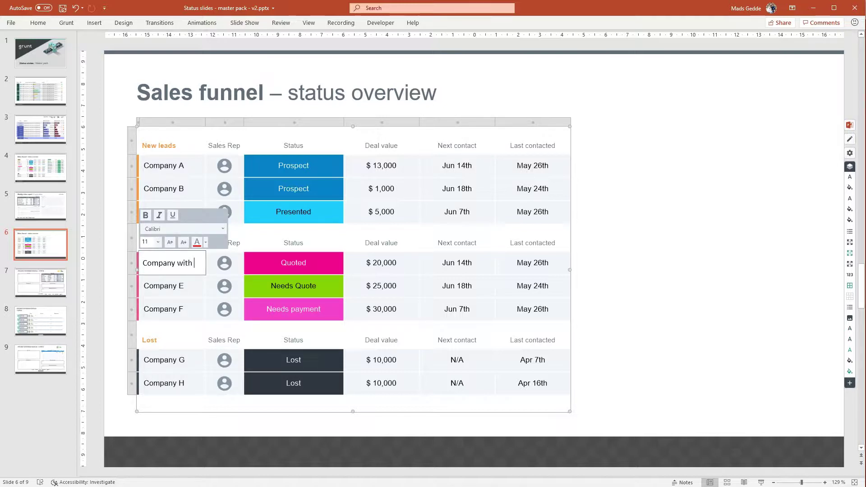
text(a longer name)
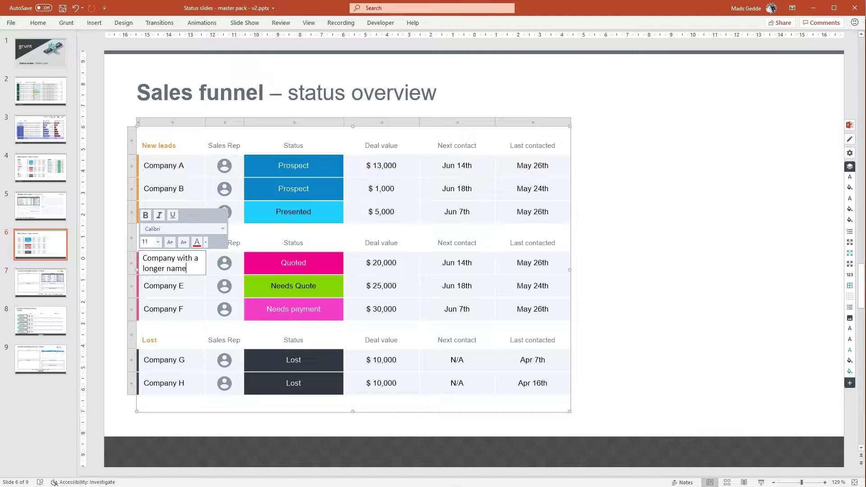
key(Escape)
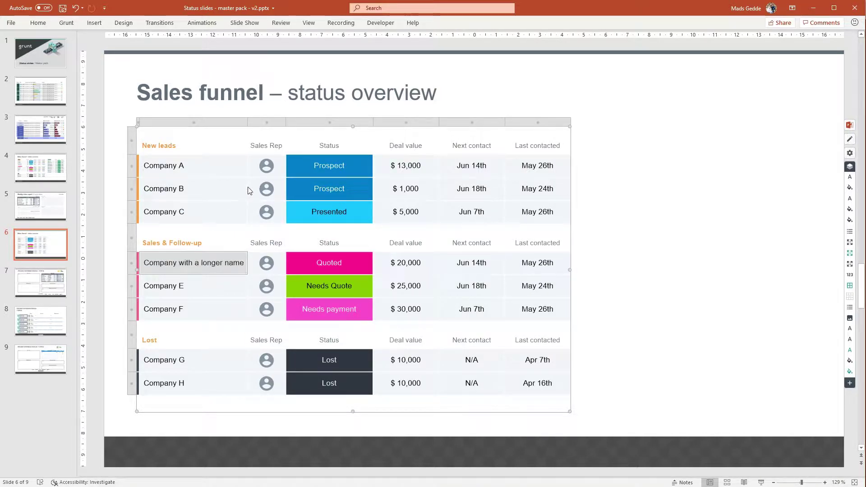
Check the Status column's width mode options without changing them, then deselect the grid.
click(306, 122)
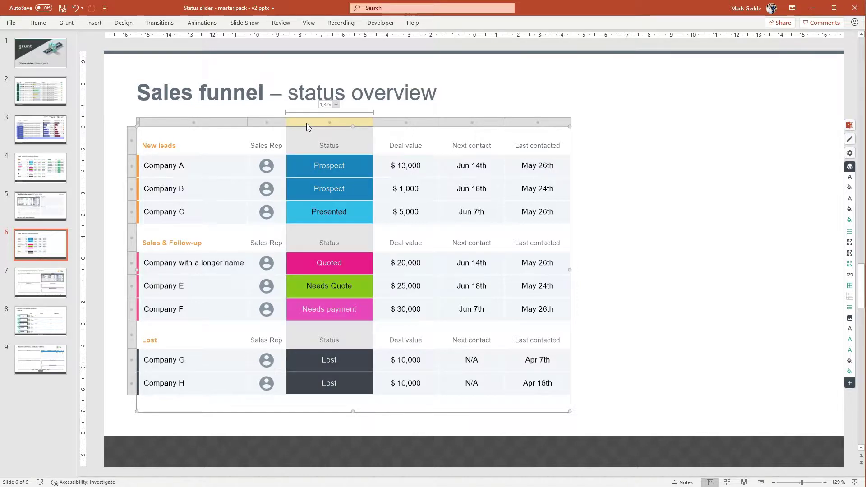
click(335, 104)
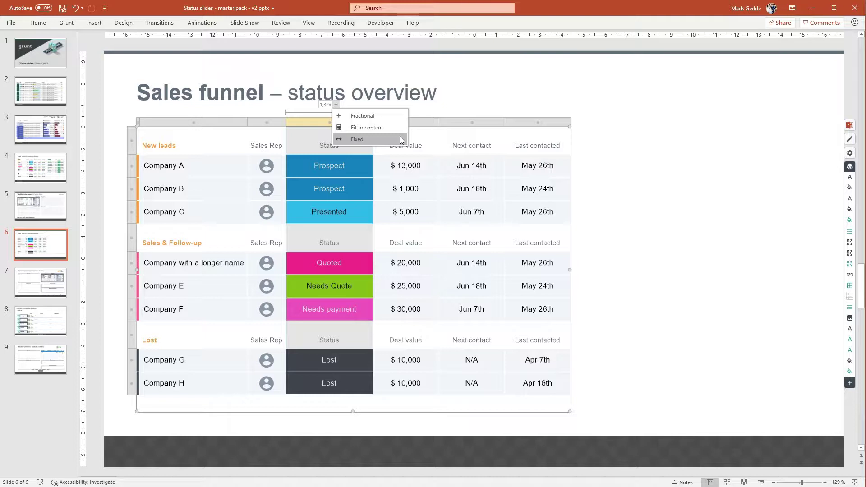
click(454, 111)
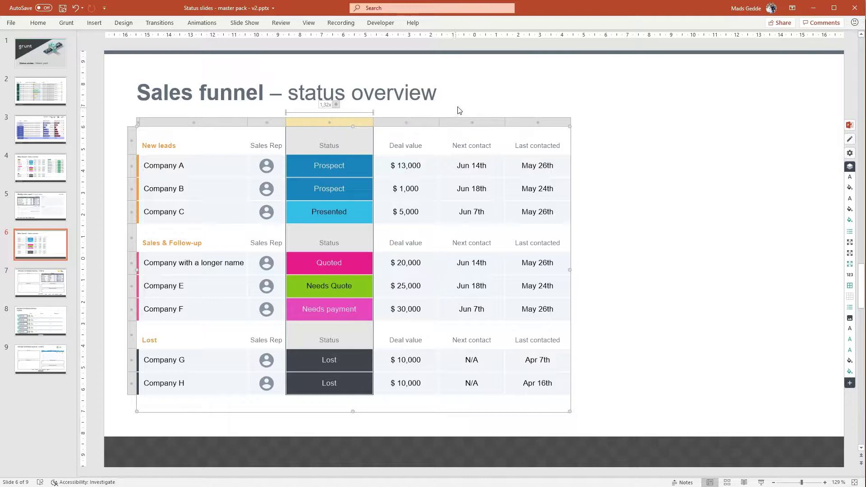
click(475, 101)
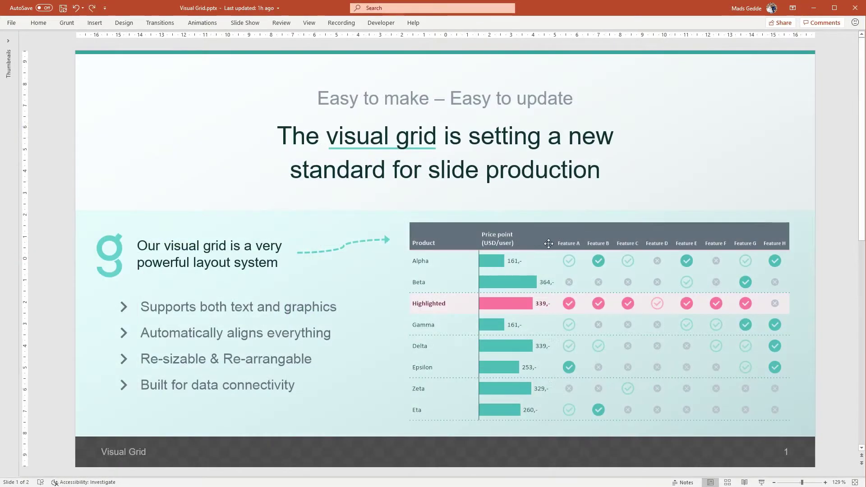
Move the Price point column between Feature D and Feature E.
click(548, 244)
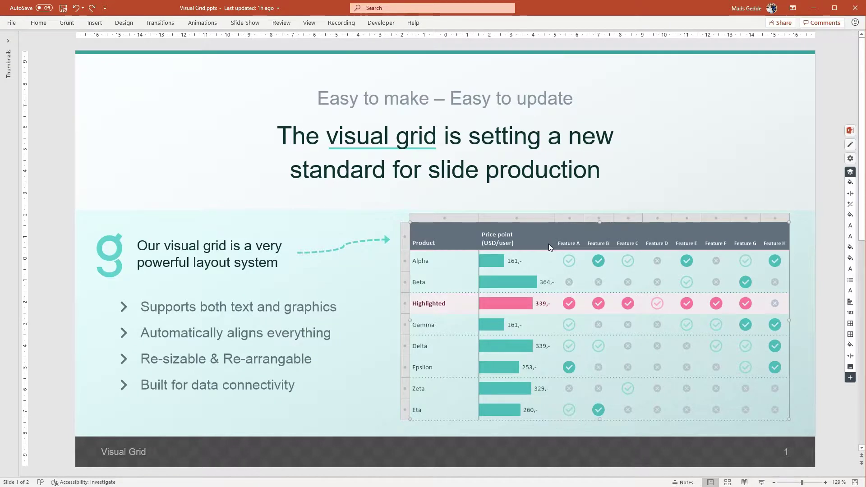
click(538, 218)
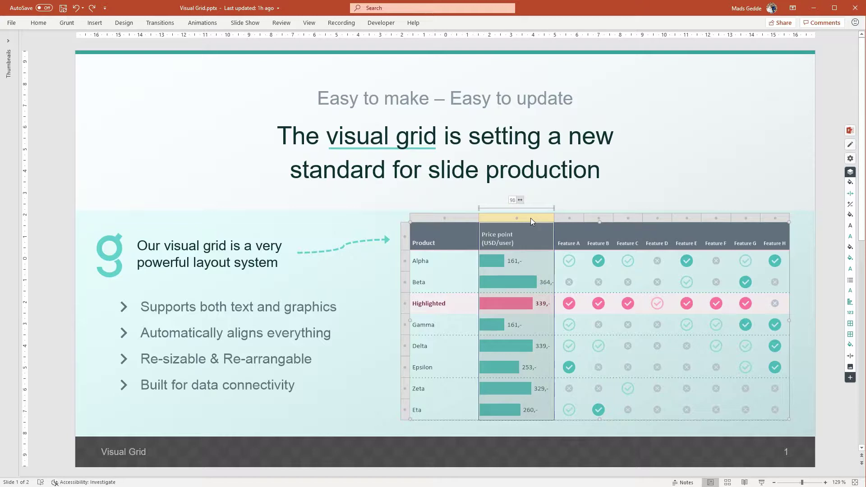
drag(531, 218, 680, 217)
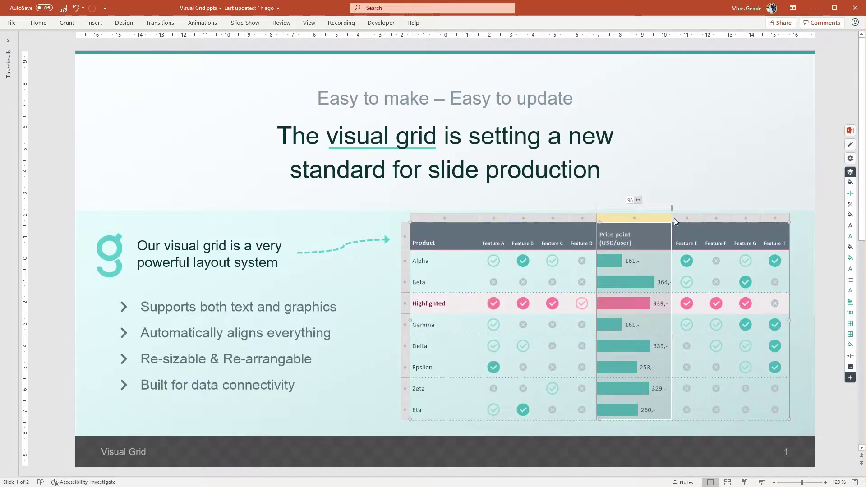
Move Features A, C and E together to just before Feature H.
click(499, 217)
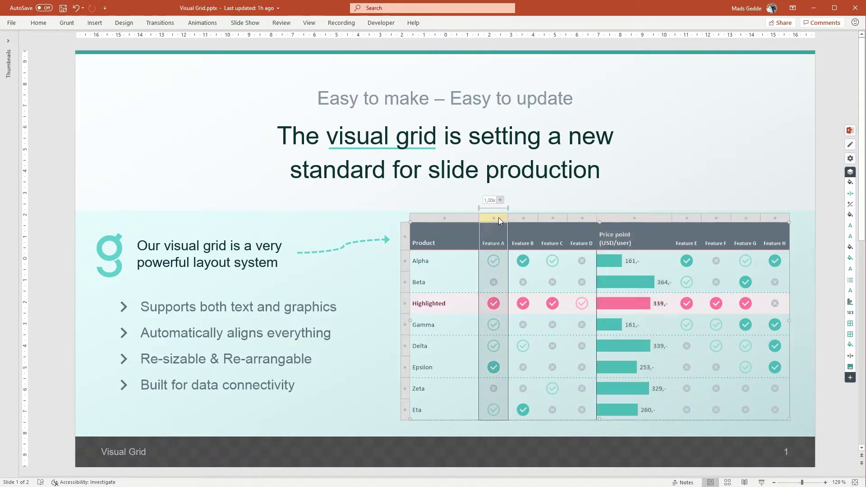
ctrl+click(559, 218)
ctrl+click(687, 218)
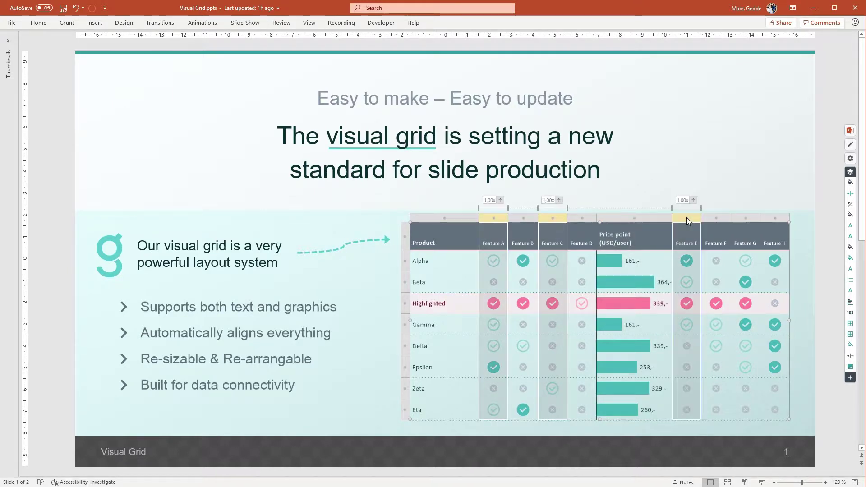
drag(686, 219, 754, 220)
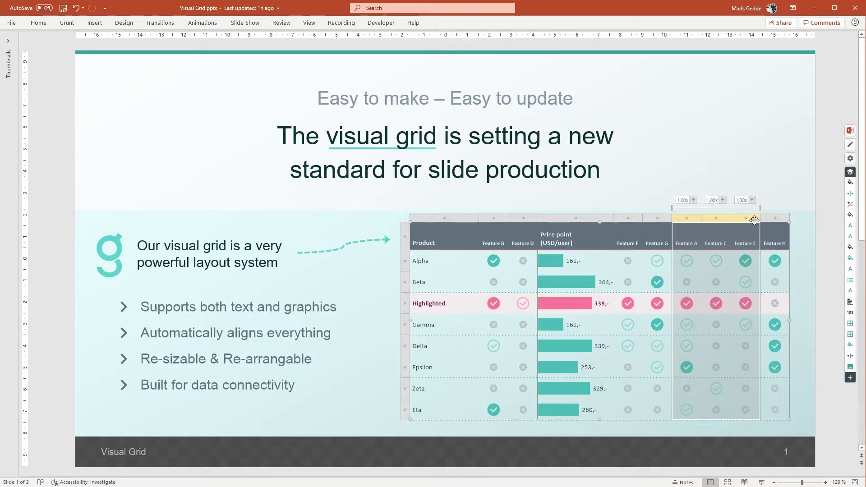
click(748, 171)
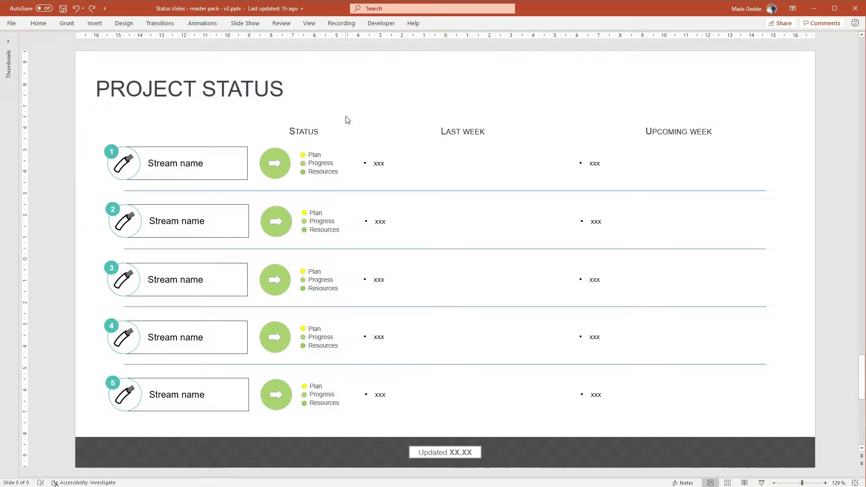
Select stream rows 2, 3 and 4 together and drag them lower, redoing the move after an undo.
click(248, 161)
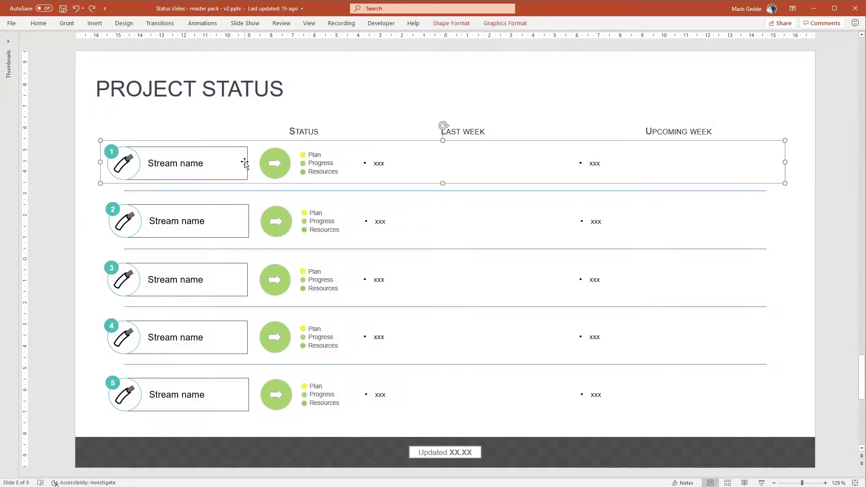
click(280, 168)
click(303, 155)
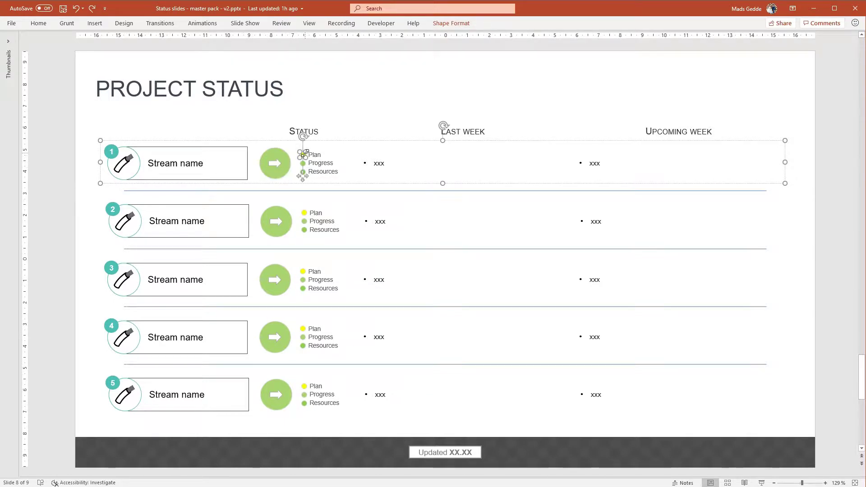
click(286, 216)
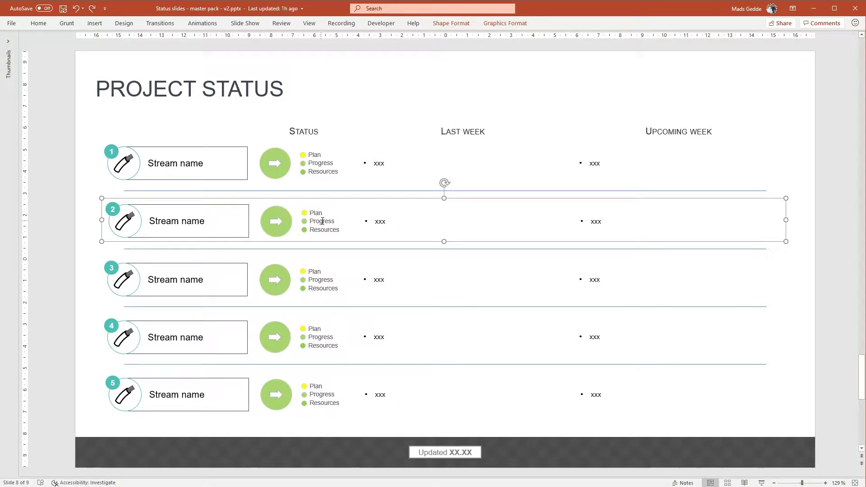
shift+click(238, 282)
shift+click(240, 332)
mouse_move(239, 333)
mouse_down()
mouse_move(240, 352)
mouse_move(239, 328)
mouse_up()
key(ctrl+z)
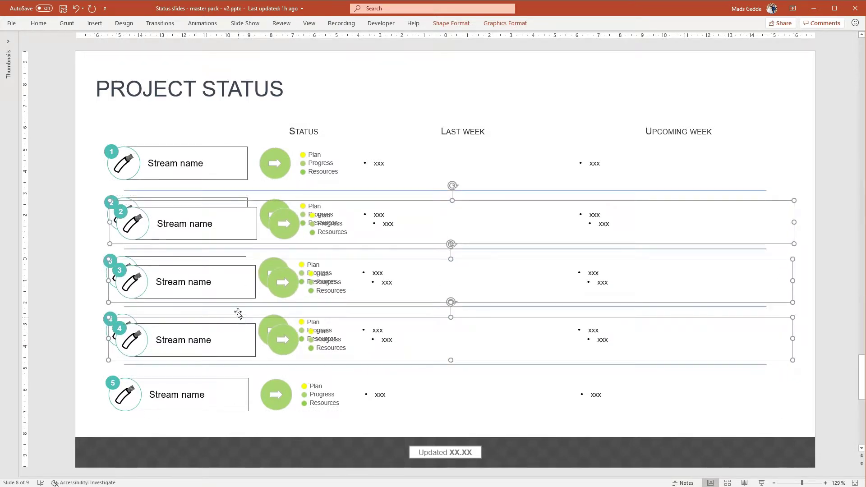
drag(242, 294, 238, 306)
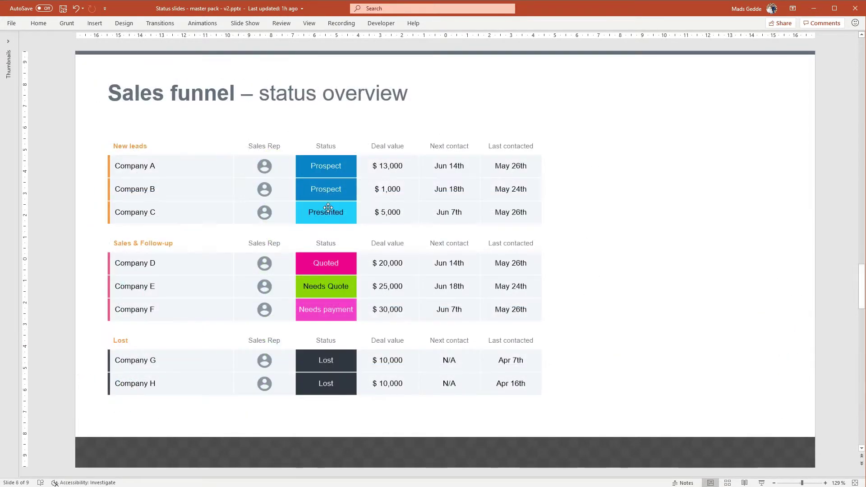
Insert a row above Company B named 'Another one' with status Presented.
click(169, 201)
key(ctrl+plus)
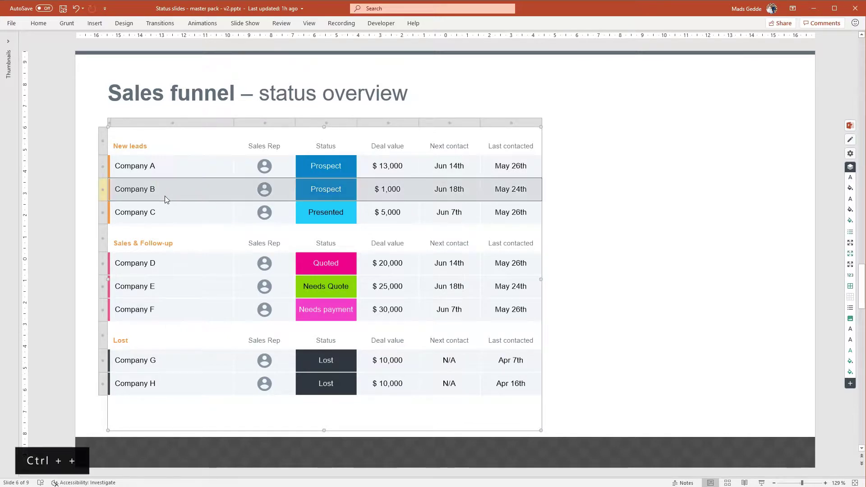
click(165, 197)
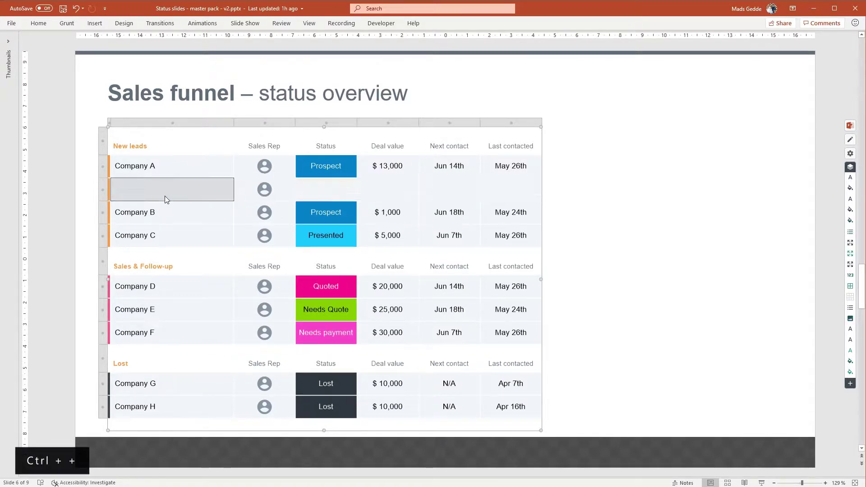
text(Another one)
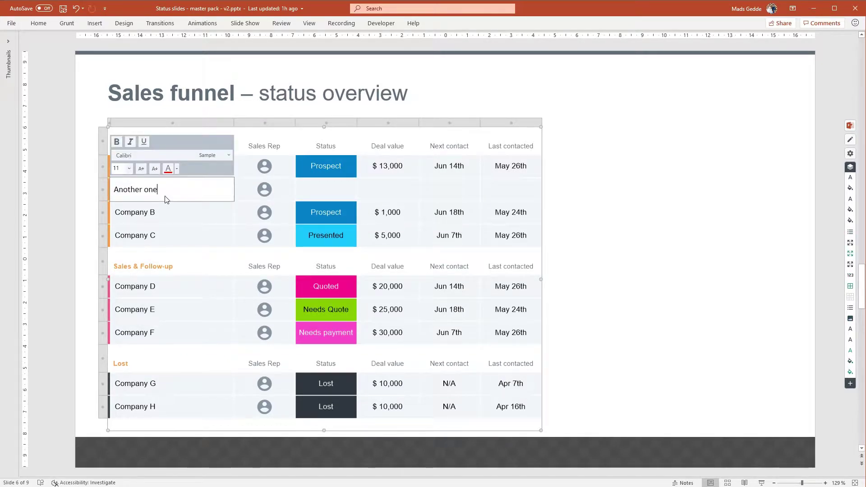
key(Tab)
key(Tab)
text(Presented)
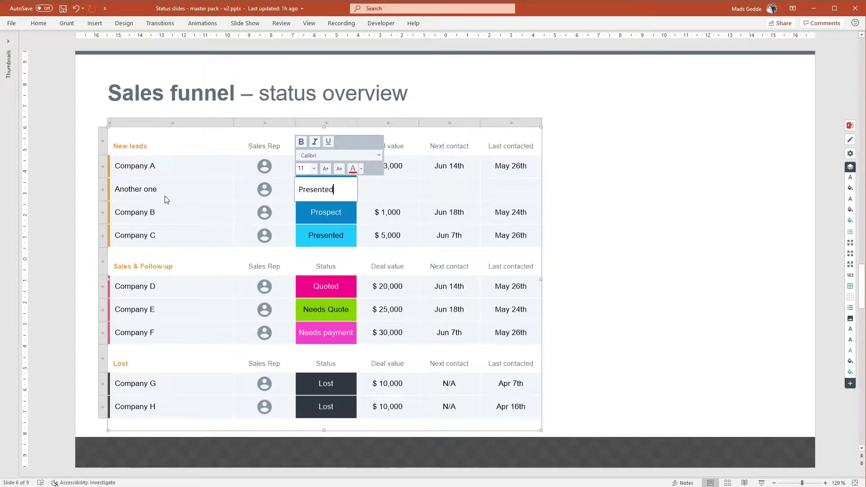
key(Return)
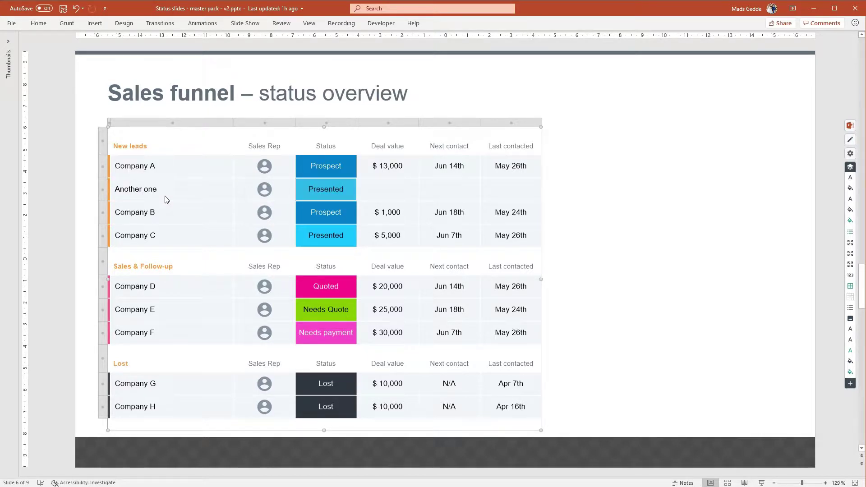
Insert a new column named Priority to the left of Deal value.
click(386, 123)
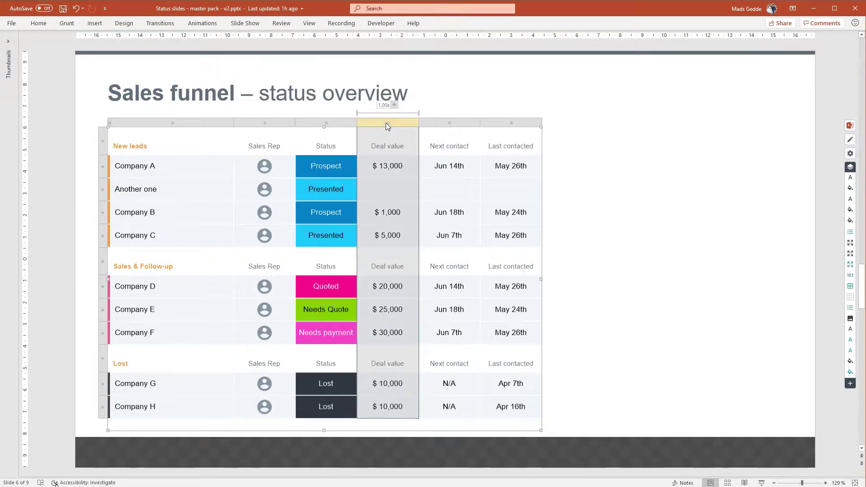
right_click(386, 123)
mouse_move(433, 212)
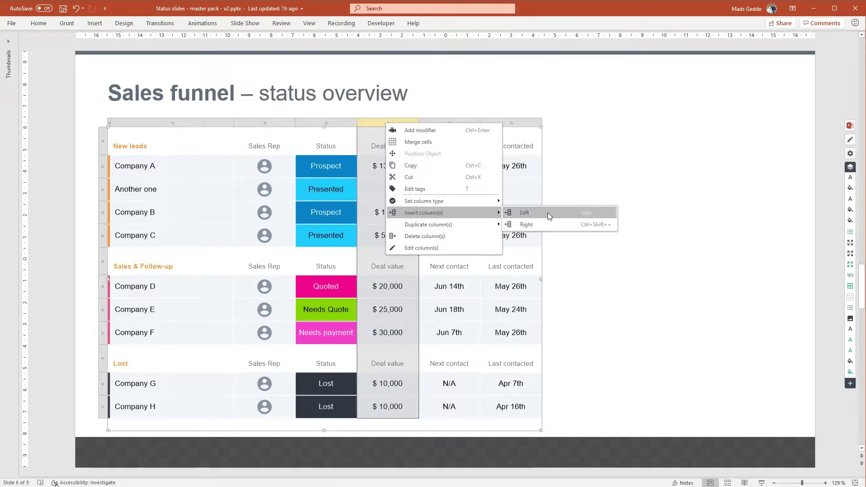
click(551, 216)
click(355, 152)
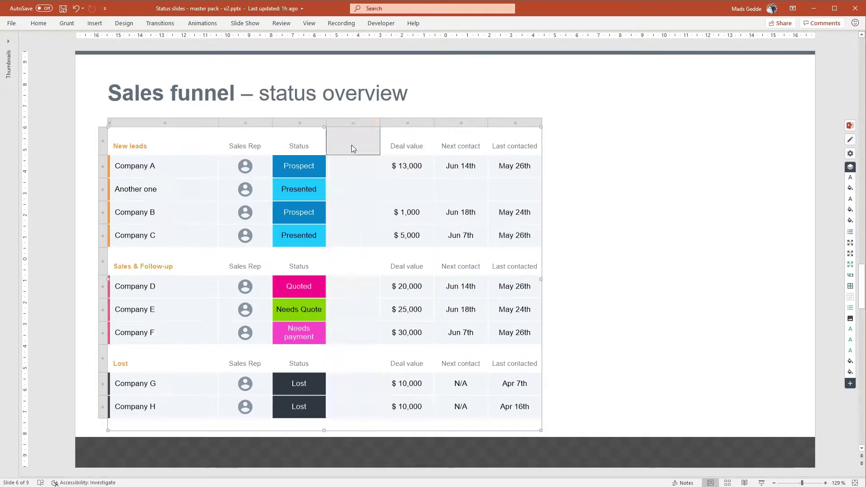
text(Priority)
key(Return)
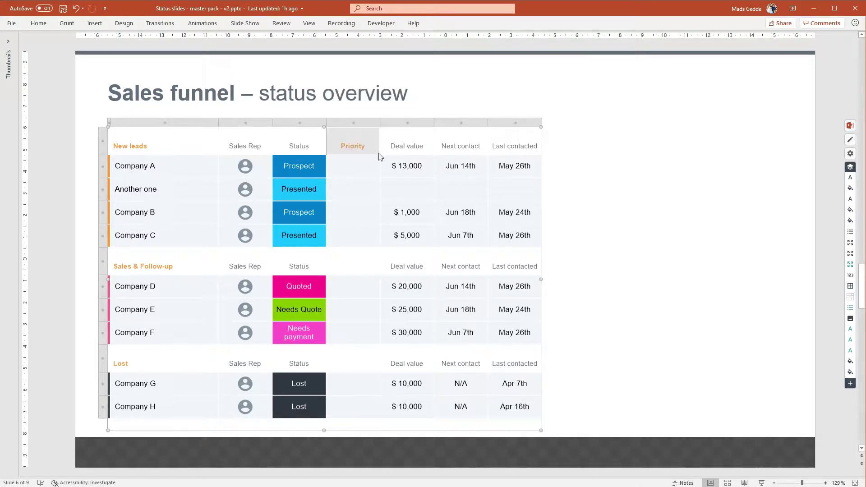
Delete the Deal value column.
right_click(416, 120)
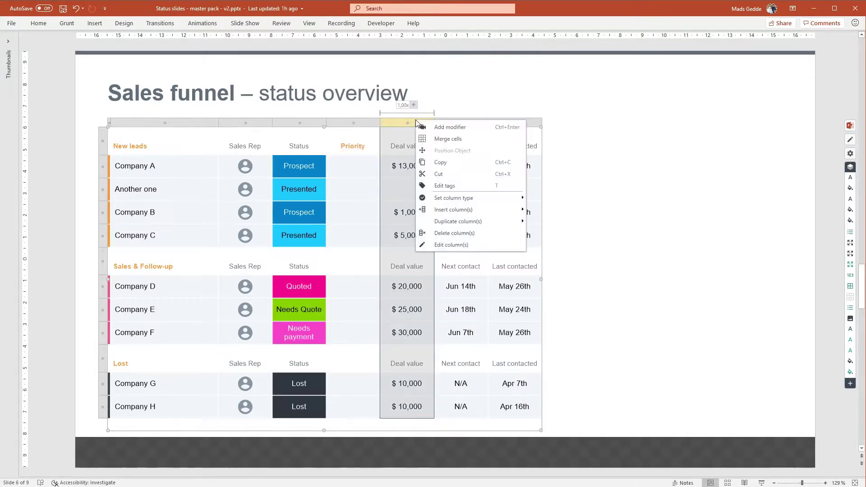
click(472, 232)
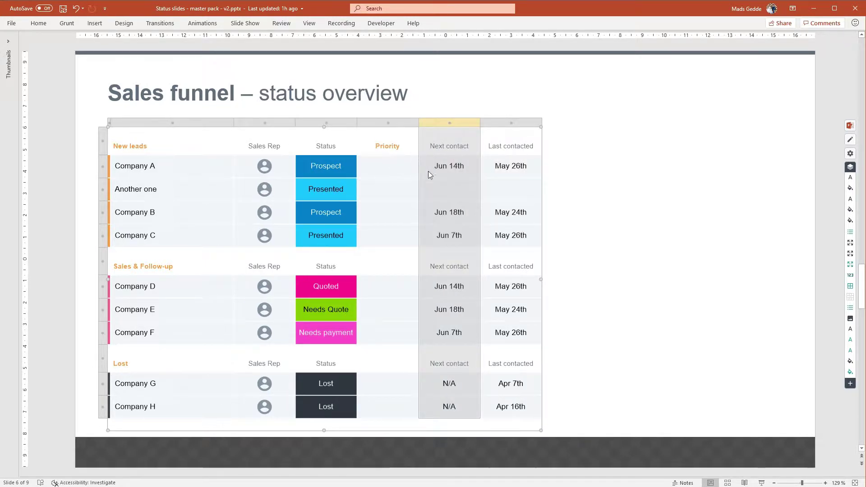
click(418, 162)
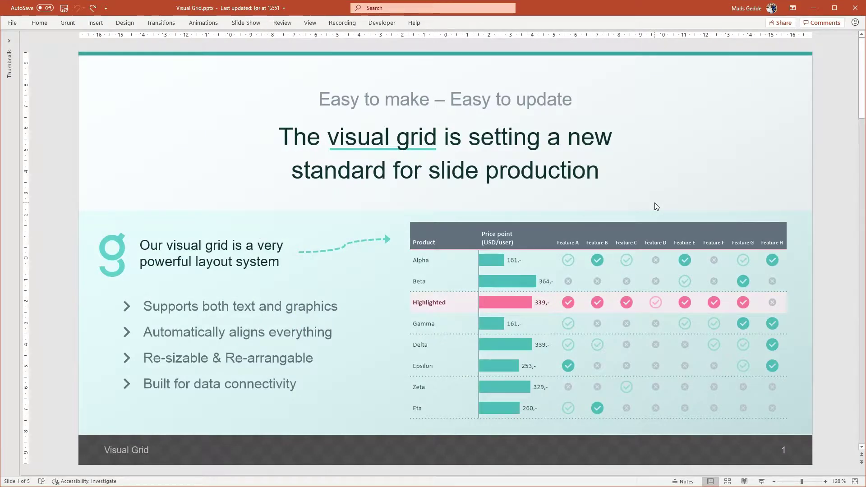
Delete the price bars and feature icons, undo to restore them, and select Beta's price cell.
click(470, 290)
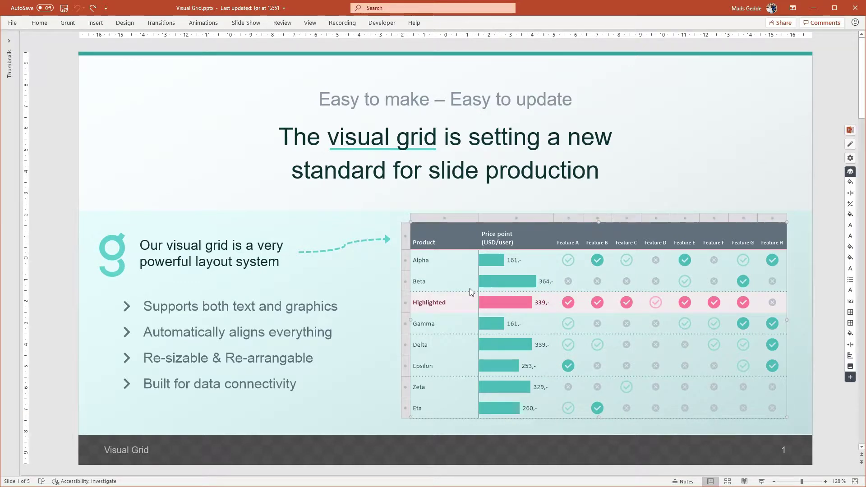
click(444, 264)
click(521, 261)
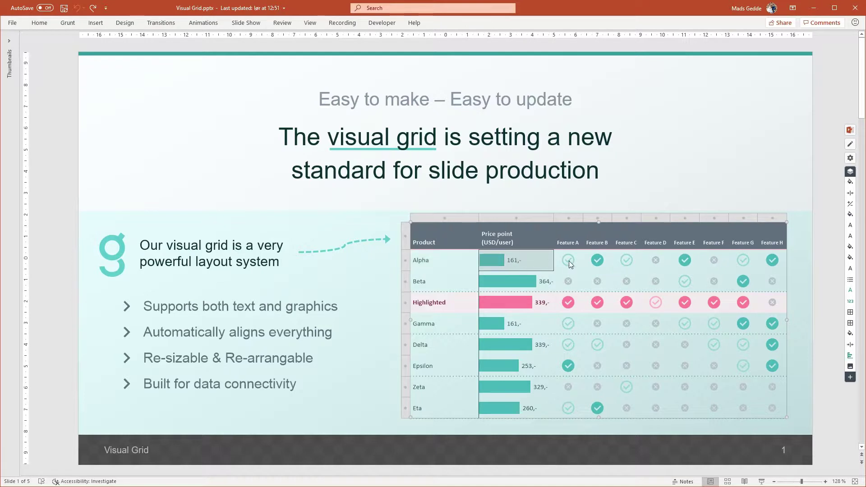
key(Escape)
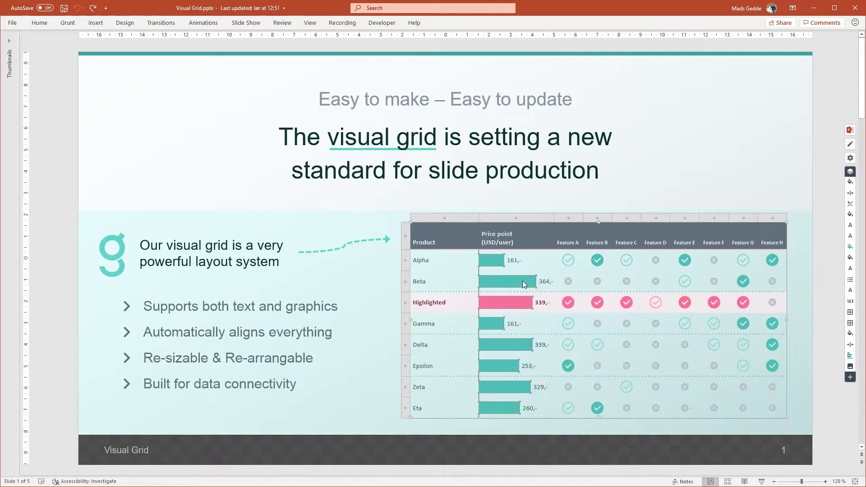
key(Delete)
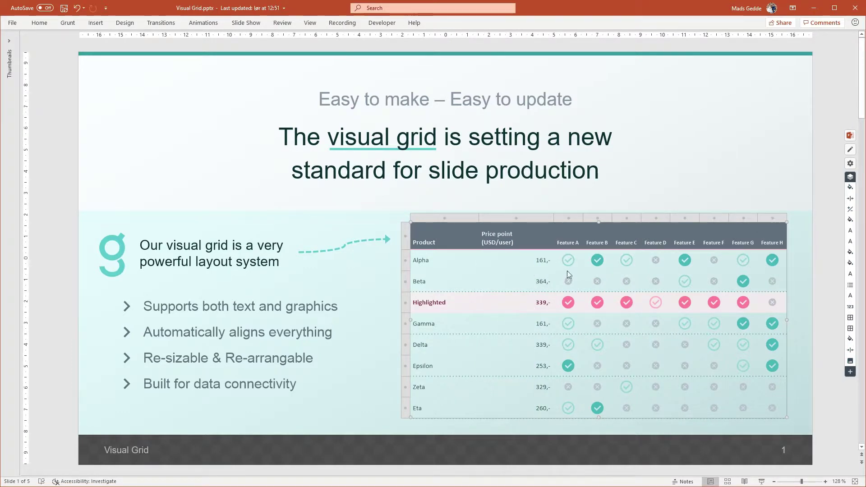
key(Delete)
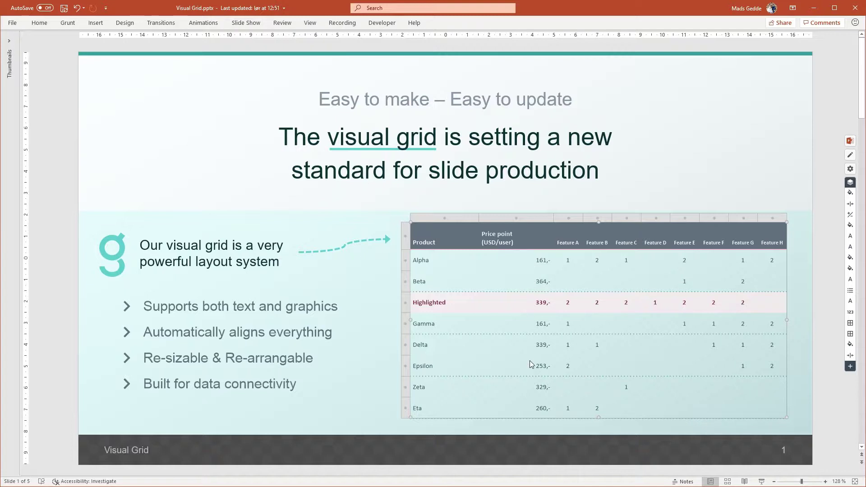
key(ctrl+z)
key(ctrl+z)
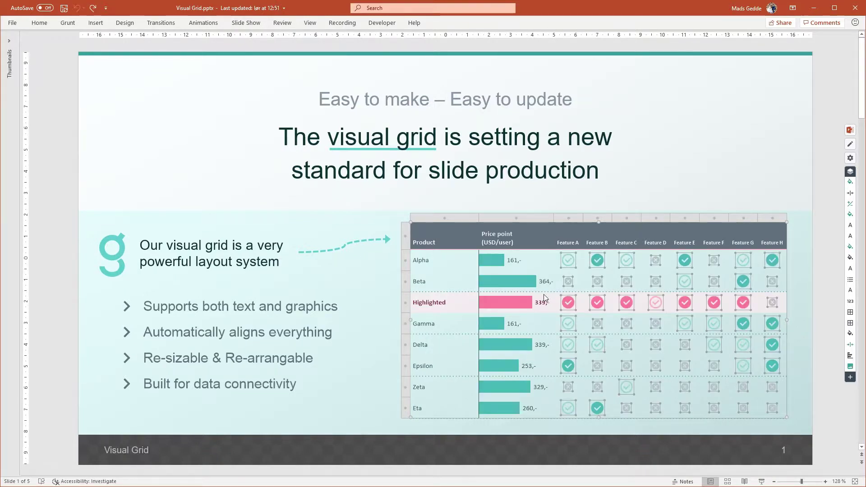
click(546, 288)
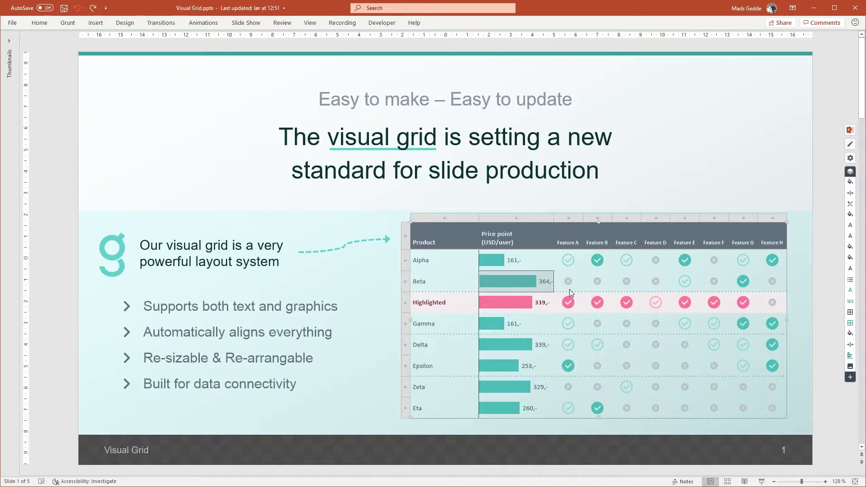
Change Beta's price to 120 and Gamma's price to 360.
key(Return)
text(120)
key(Return)
click(540, 328)
key(Return)
text(360)
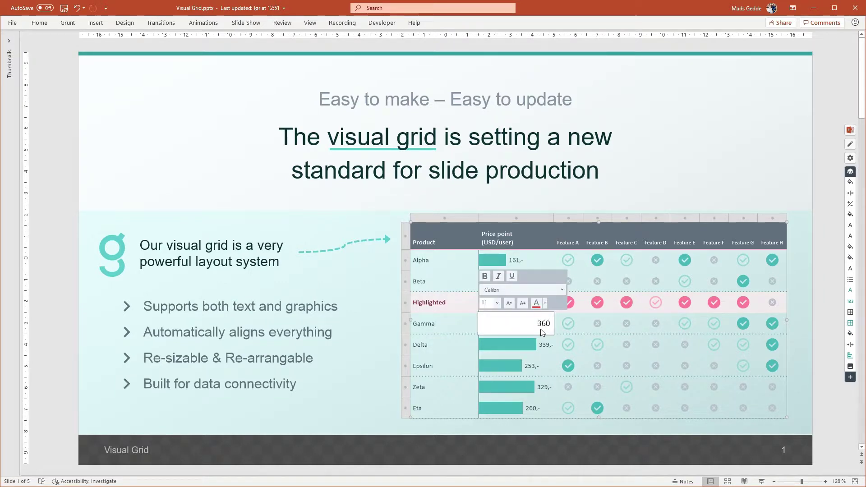
key(Return)
Open the Beta / Feature A value in the data table and move the window to the upper left.
click(572, 281)
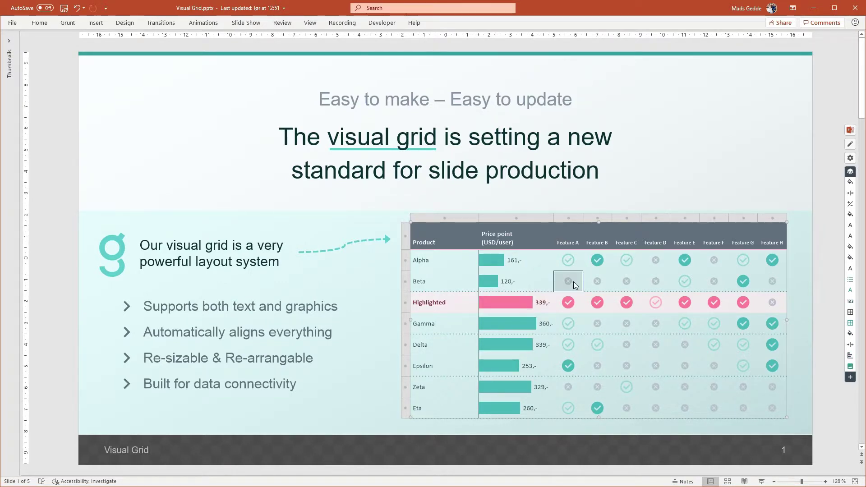
key(Return)
key(Return)
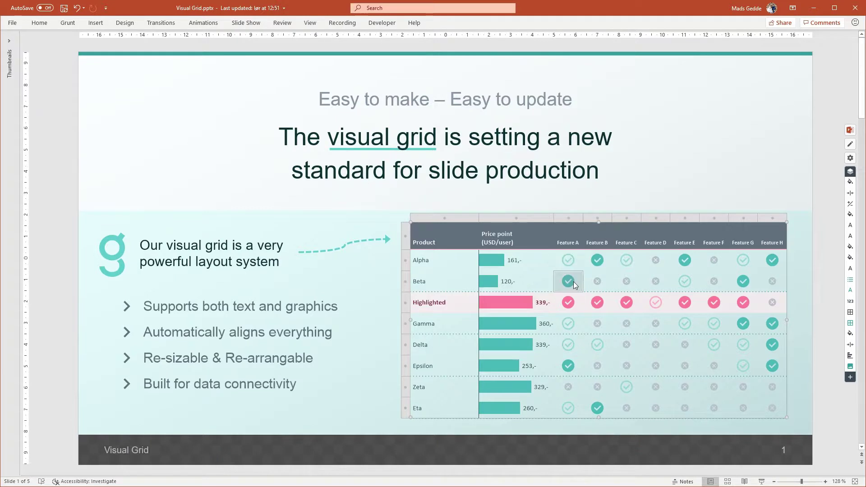
drag(587, 246, 185, 57)
click(278, 135)
Fill 2 into Feature A for Alpha through Eta in the data table and close it.
drag(278, 135, 283, 207)
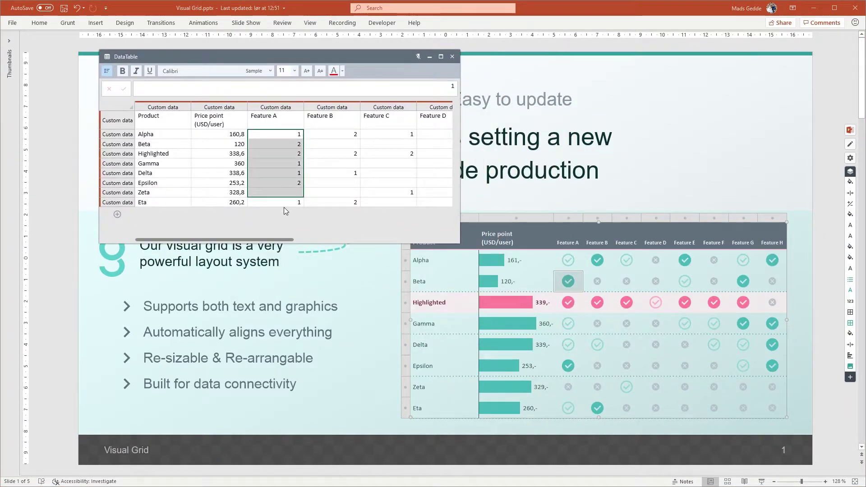
text(2)
key(ctrl+Return)
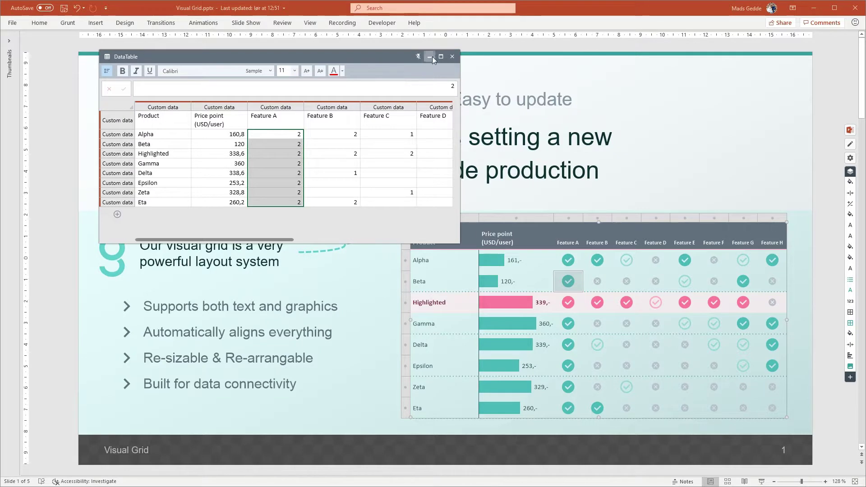
click(452, 56)
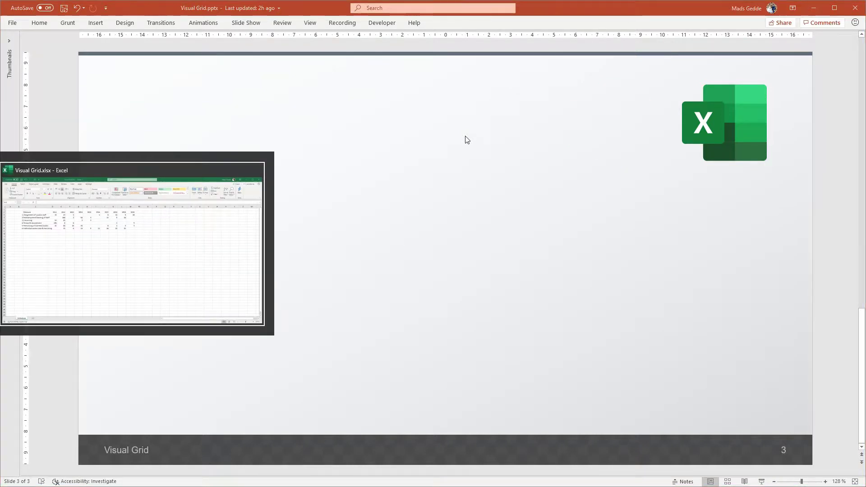
Copy the Measure table B2:M8 from Visual Grid.xlsx in Excel, then return to PowerPoint.
key(alt+Tab)
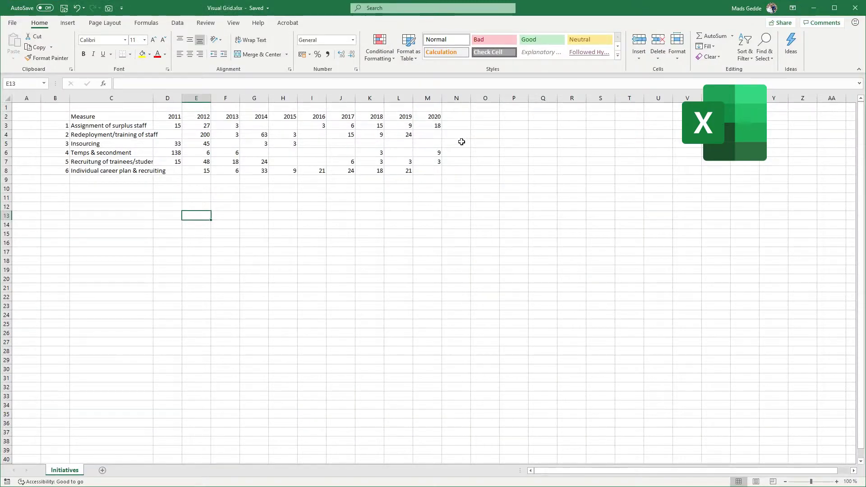
drag(55, 116, 429, 170)
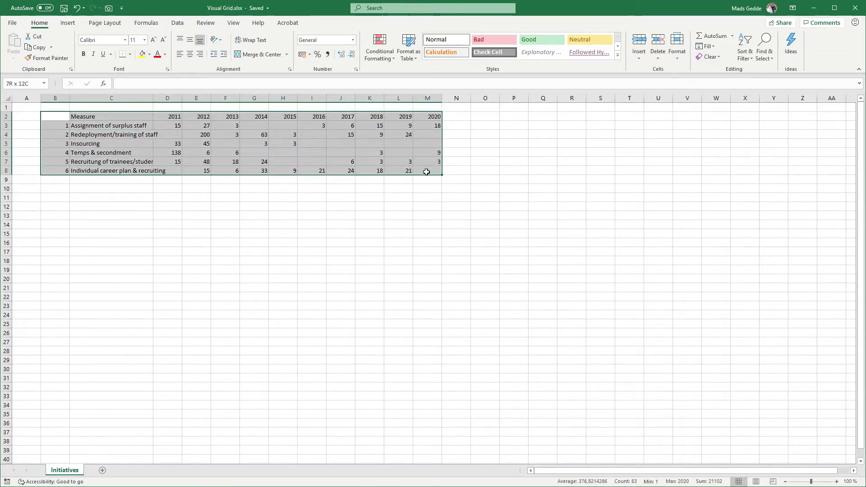
right_click(427, 139)
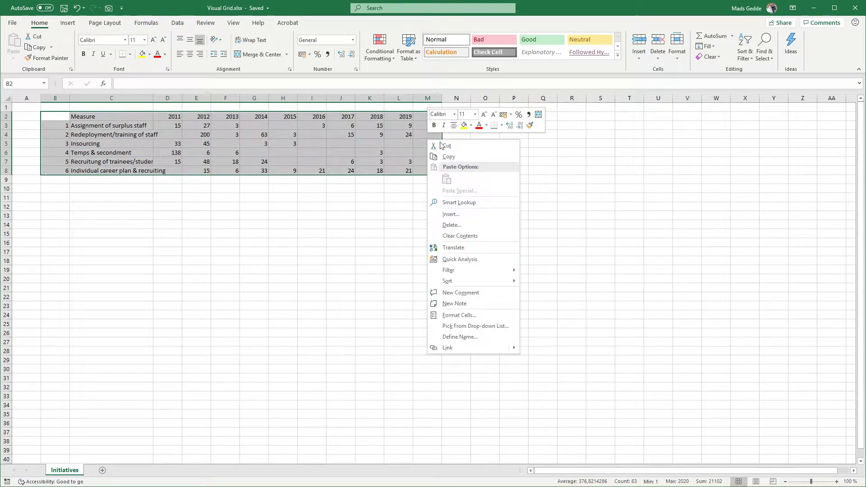
click(473, 154)
key(alt+Tab)
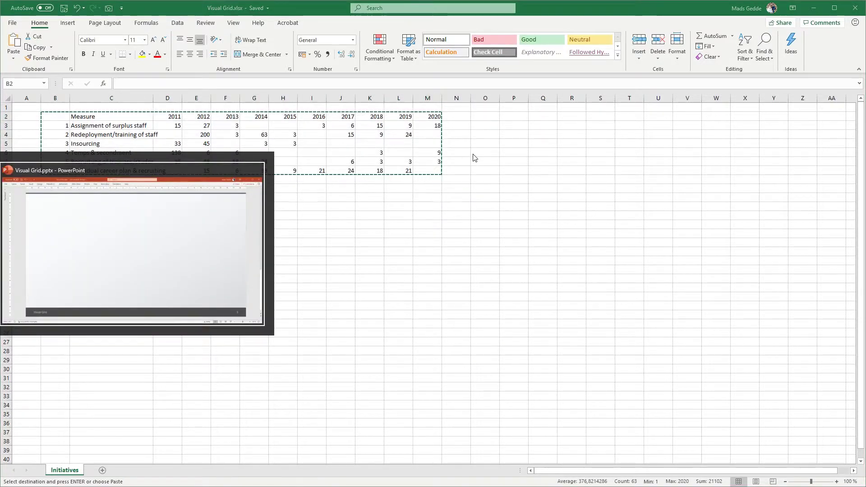
Paste the Measure table as a linked grid on slide 3, widen its Measure column, and open Visual Grid.xlsx.
key(ctrl+v)
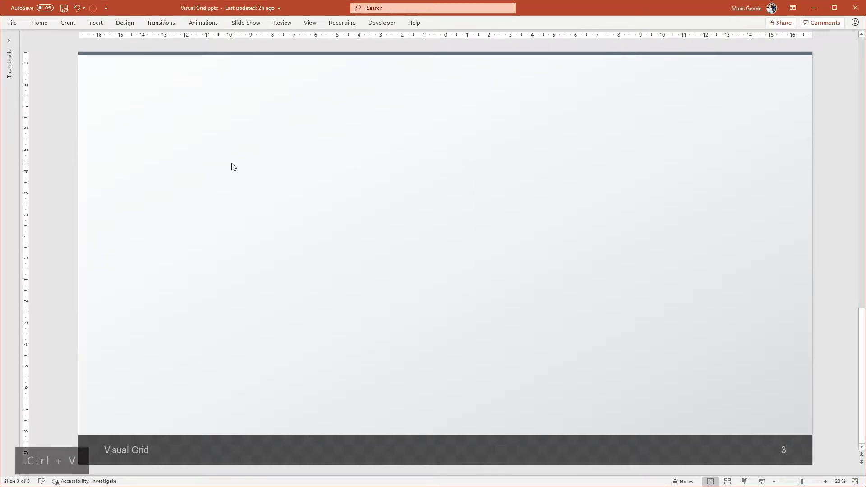
mouse_move(152, 114)
mouse_down()
mouse_move(116, 87)
mouse_move(118, 116)
mouse_move(580, 280)
mouse_move(690, 351)
mouse_move(717, 381)
mouse_move(698, 385)
mouse_up()
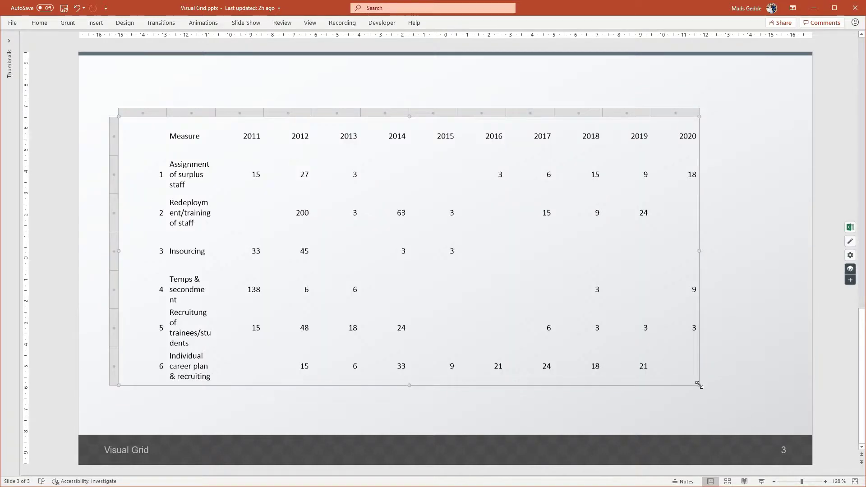
double_click(191, 113)
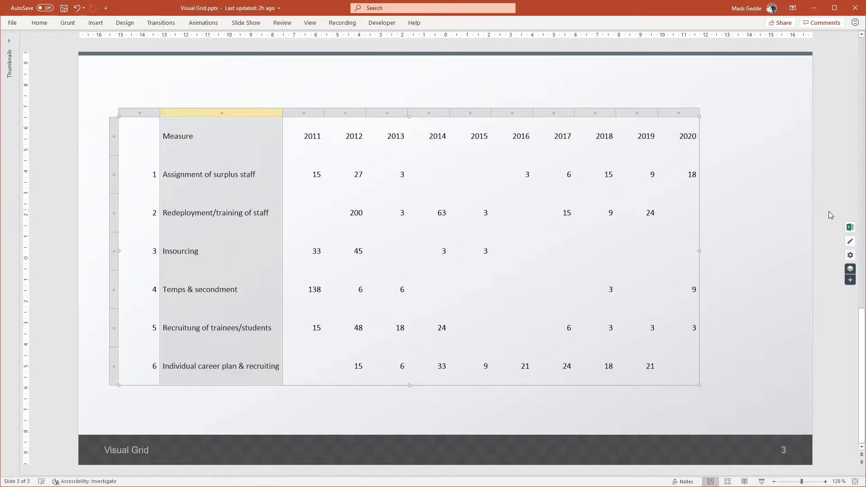
click(851, 228)
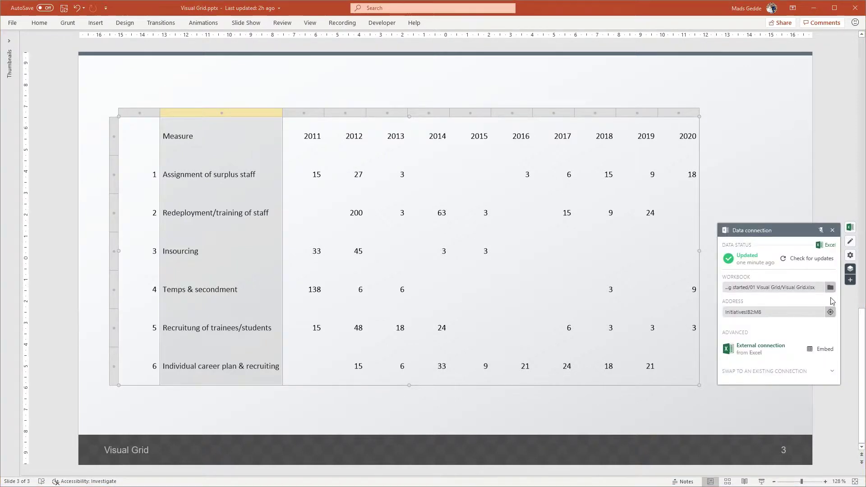
click(731, 286)
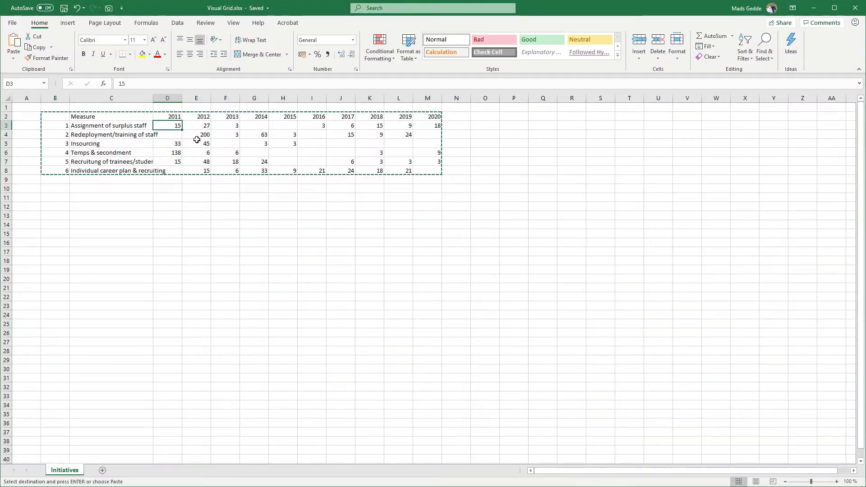
Enter 20 in D3 for 2011 surplus staff and save the workbook.
text(20)
key(Return)
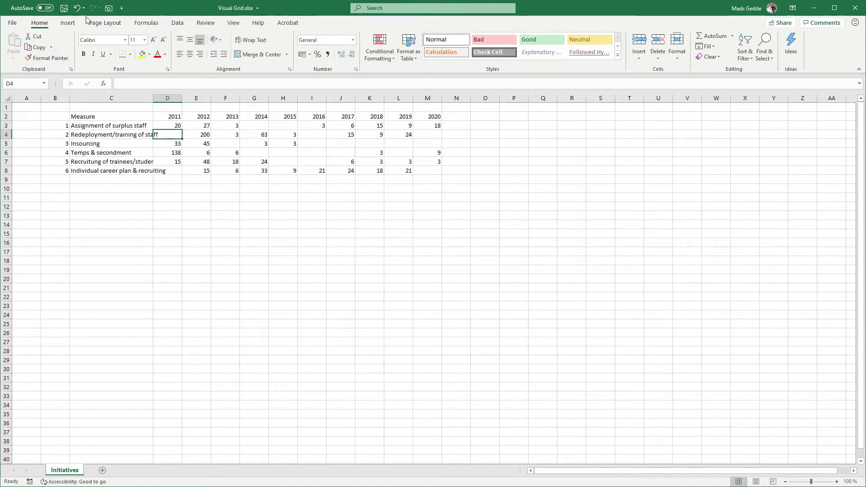
click(64, 9)
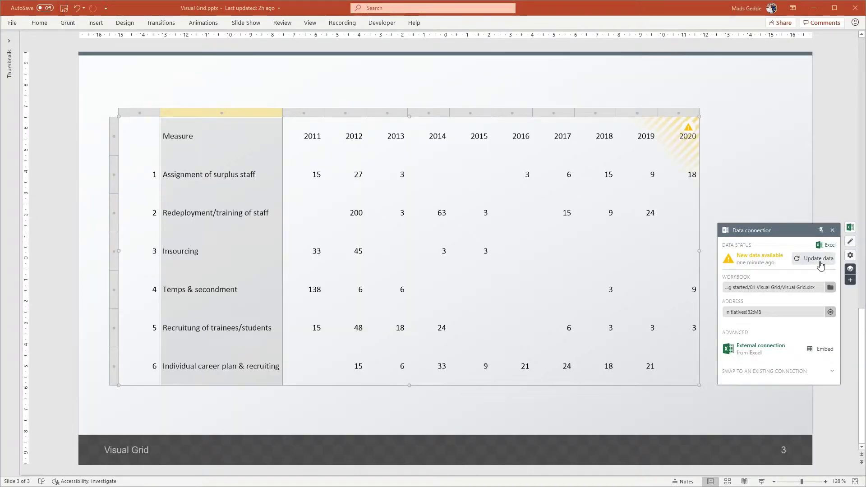
Update the linked grid's data so 2011 surplus staff reads 20, then close the Data connection panel.
click(818, 258)
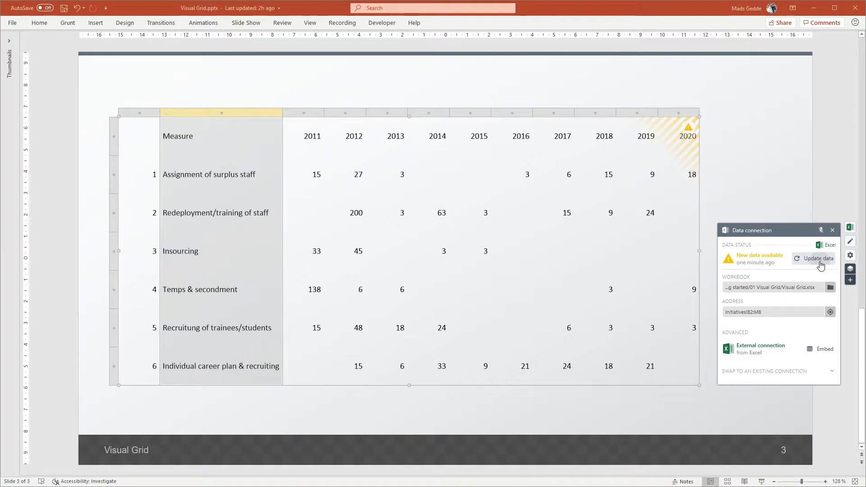
click(313, 182)
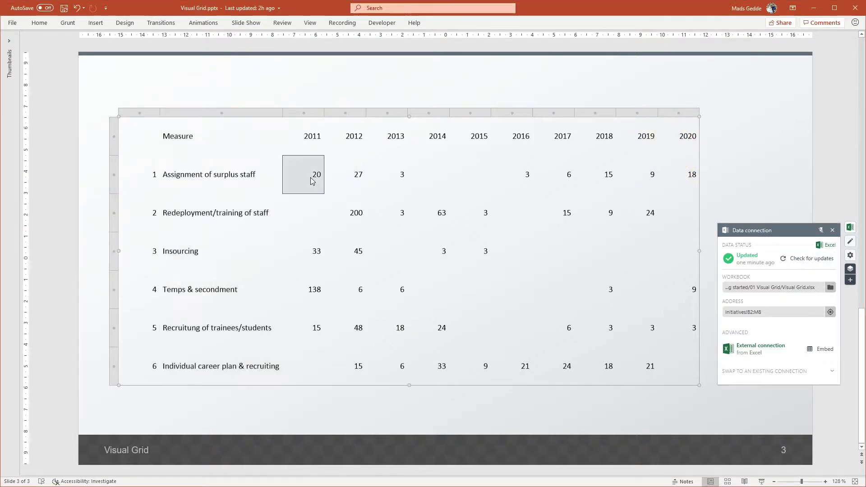
click(833, 231)
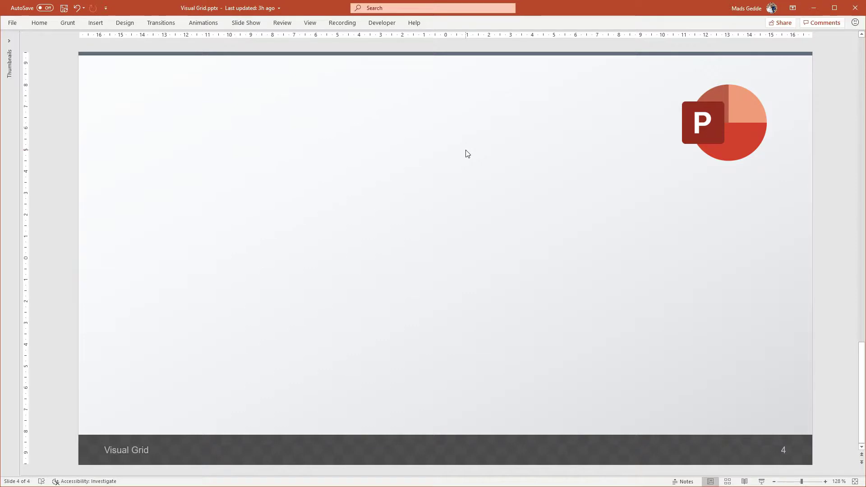
Insert a styled, empty 4×4 Grunt Visual Grid spanning most of slide 4.
click(74, 23)
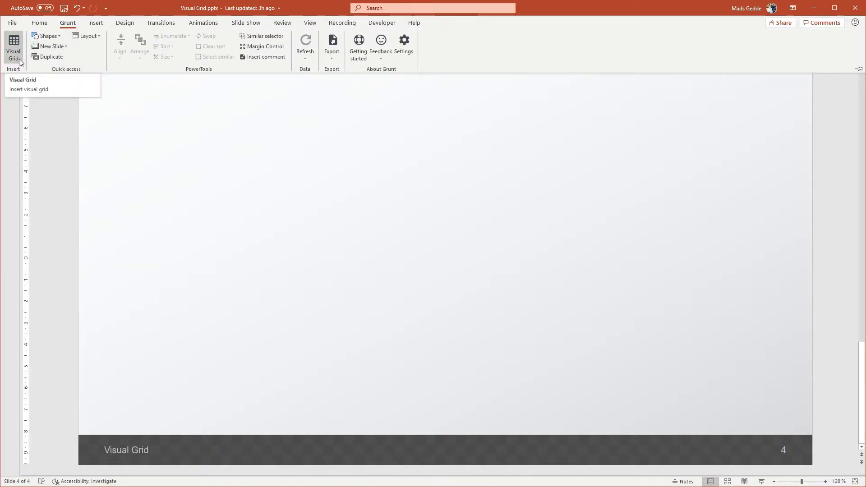
click(19, 59)
drag(89, 67, 217, 86)
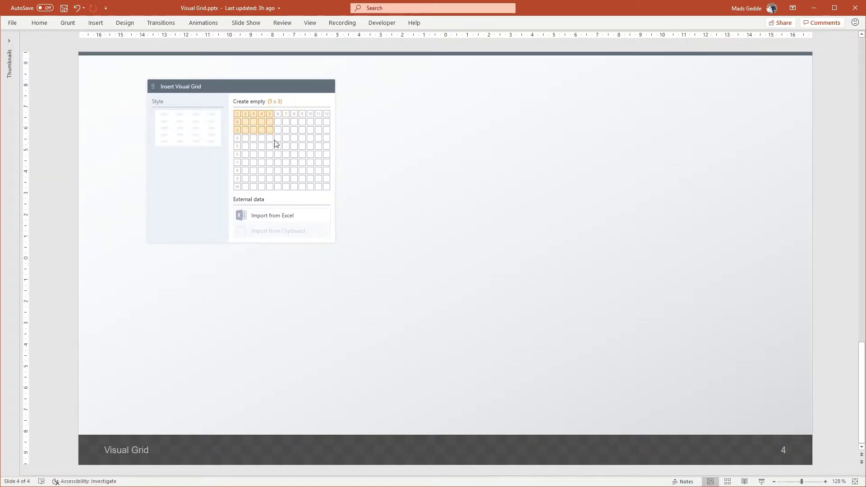
click(197, 141)
click(192, 199)
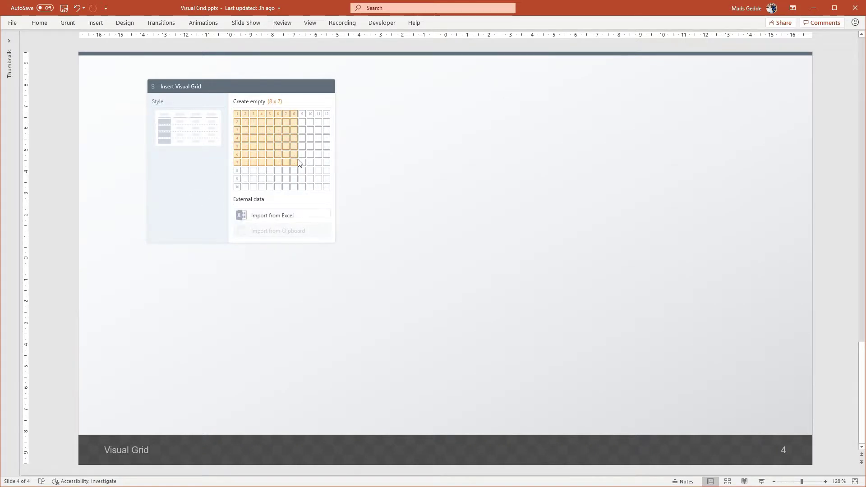
click(266, 143)
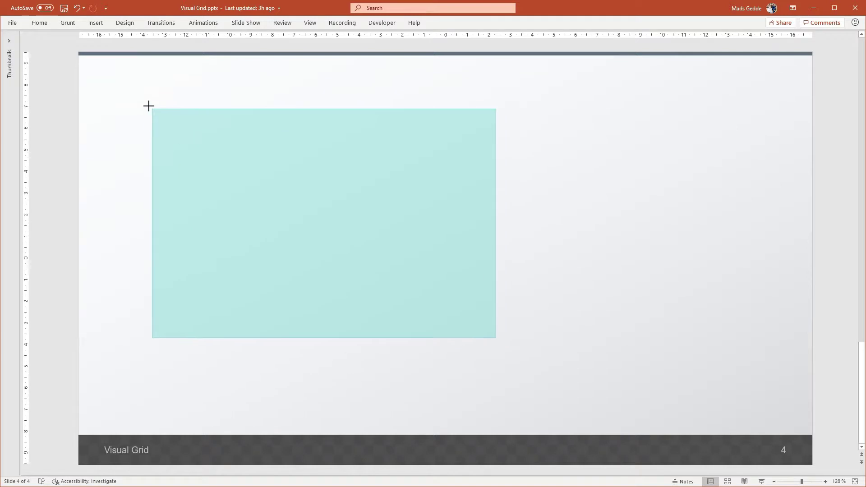
drag(140, 92, 515, 367)
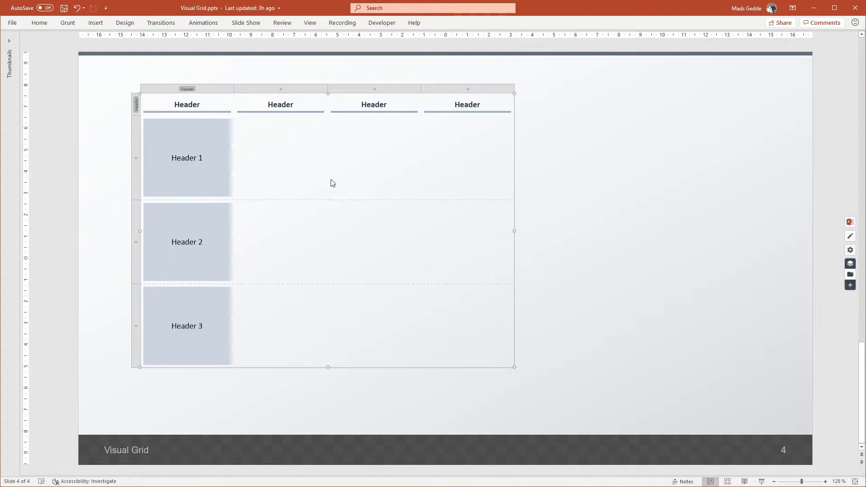
click(287, 166)
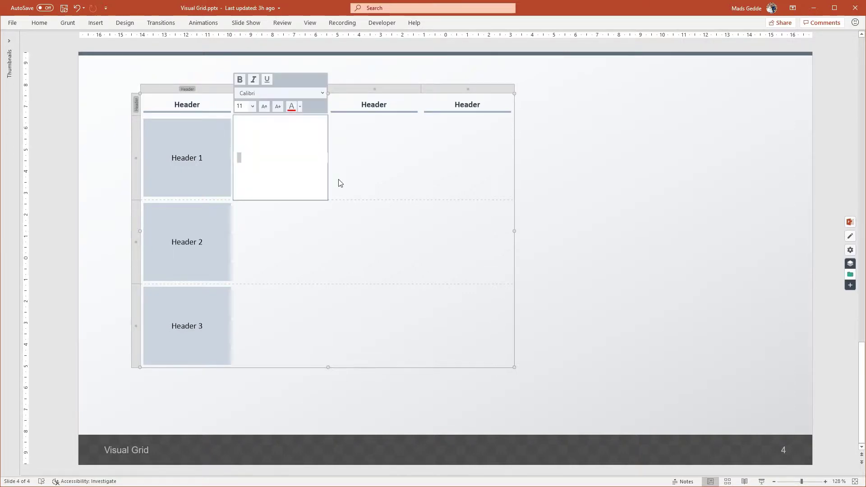
Write 'My text goes here' and 'Another line here' on two lines in the cell beside Header 1.
text(My text goes here)
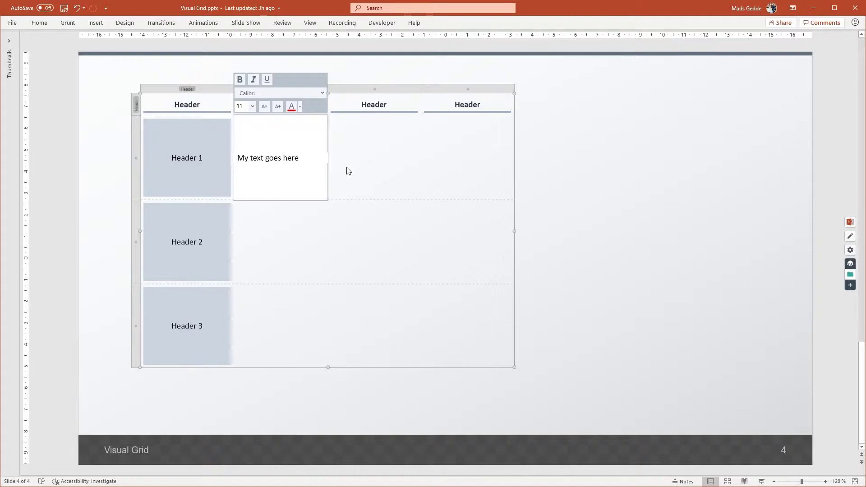
key(Return)
text(Another line here)
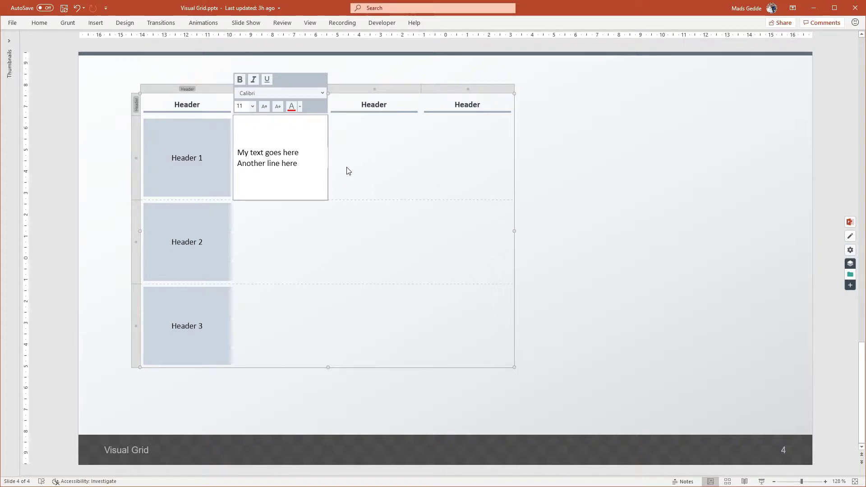
click(401, 176)
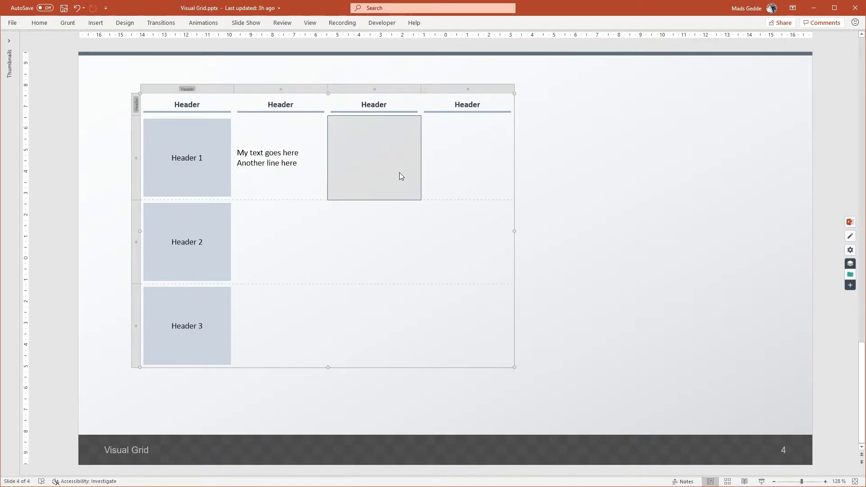
In the grid's data editor, enter 'Excel?' beside Header 2 and 'In PowerPoint?' beside Header 3.
right_click(400, 173)
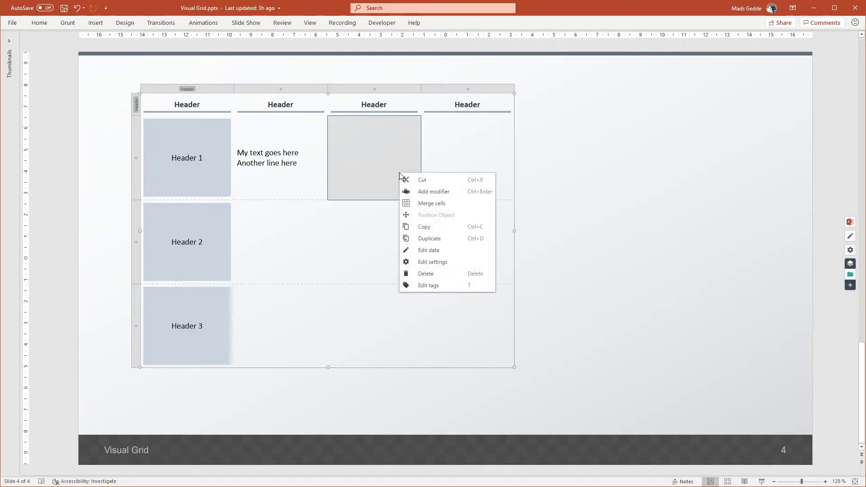
click(453, 250)
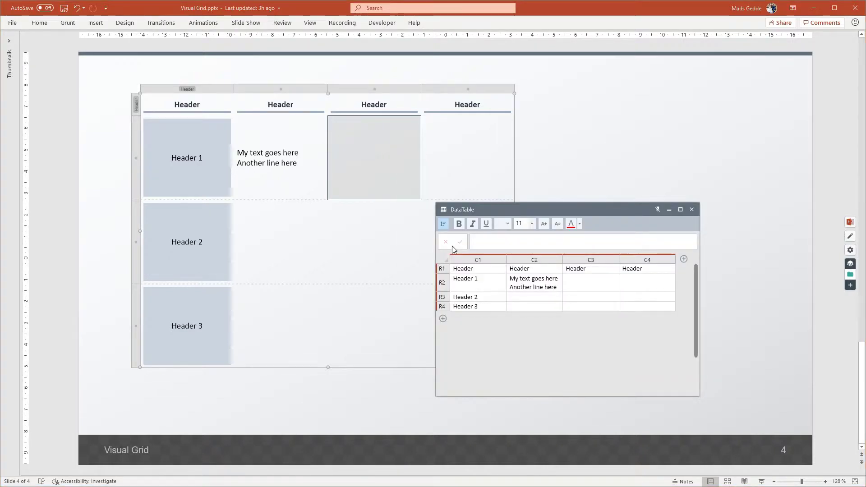
click(524, 299)
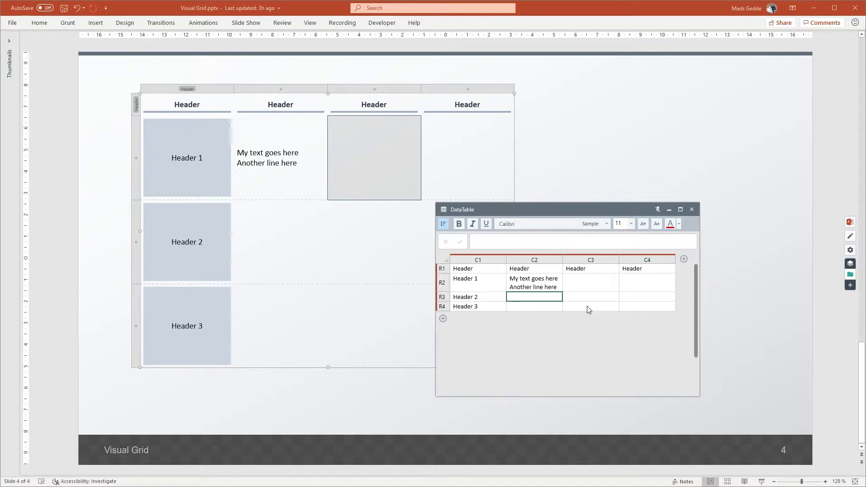
text(Excel?)
key(Return)
text(In PowerPoint?)
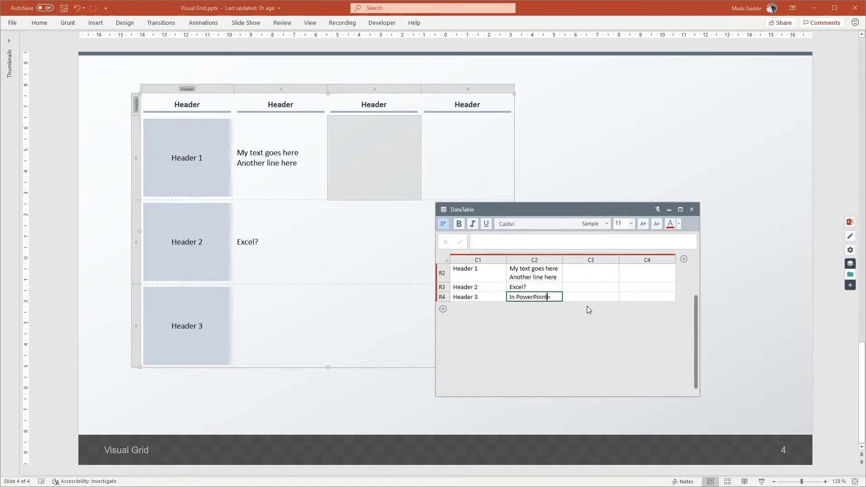
key(Return)
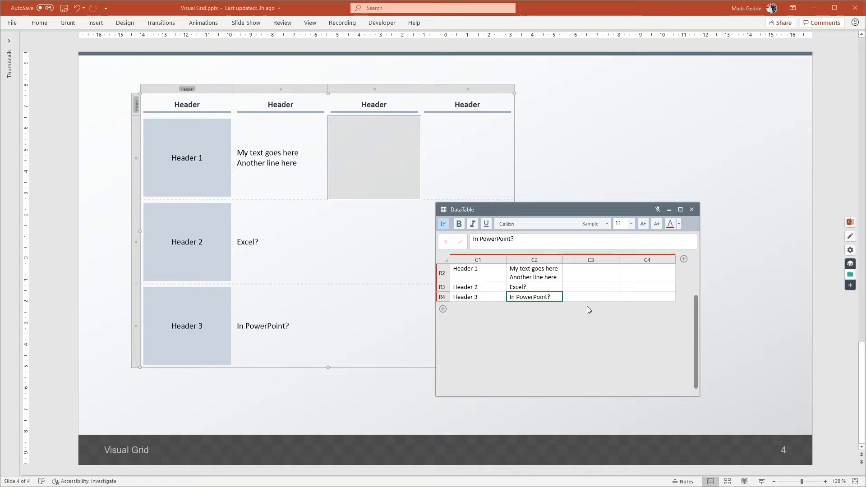
Fill the empty third and fourth columns of rows 2–4 with 'Values' and close the data editor.
scroll(587, 309, up, 1)
drag(589, 282, 659, 311)
text(Values)
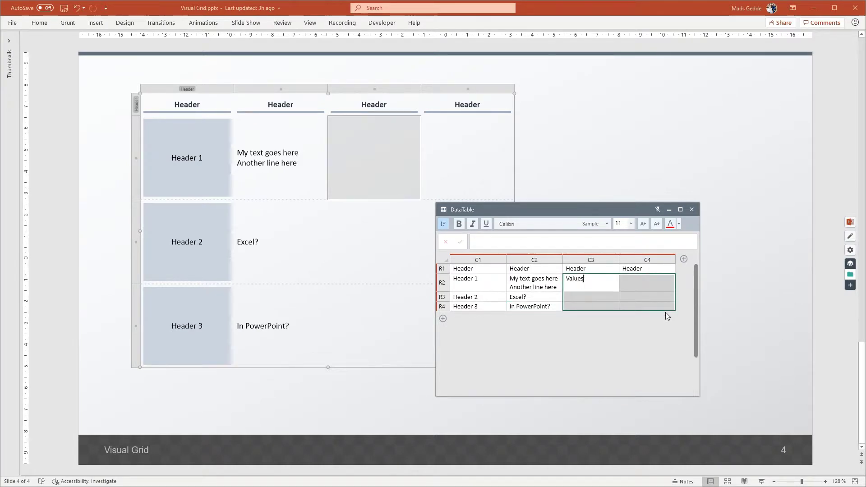
key(ctrl+Return)
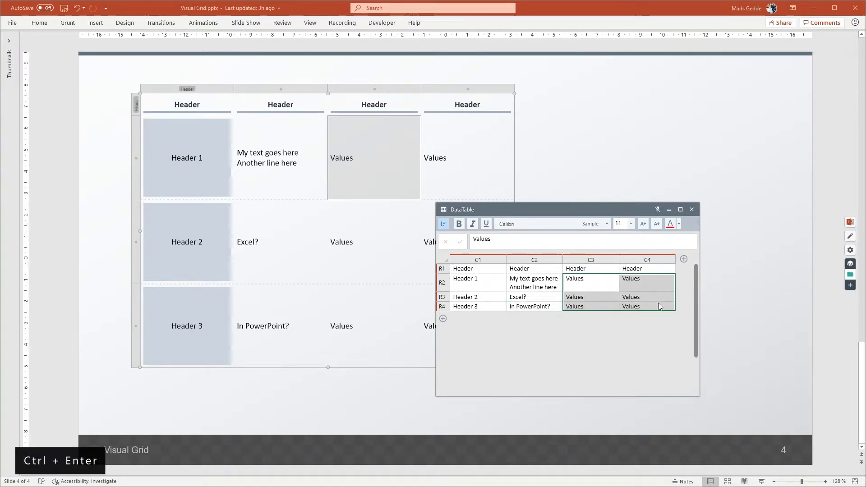
drag(583, 211, 676, 128)
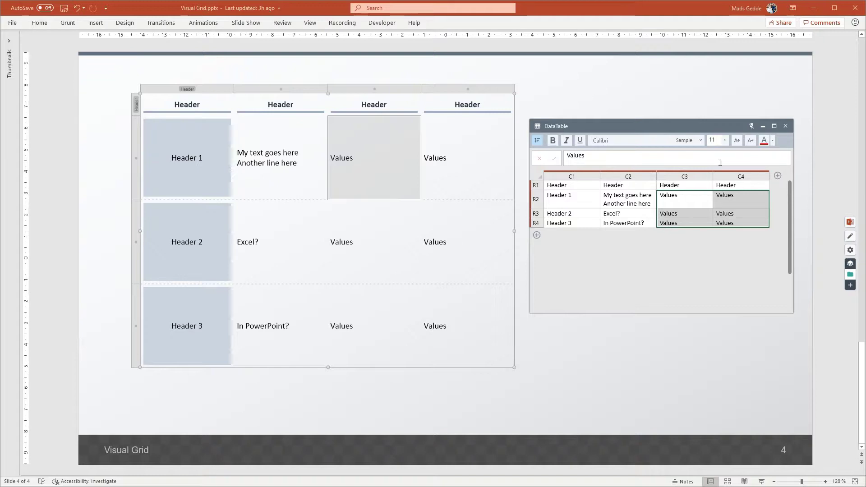
click(785, 126)
click(554, 206)
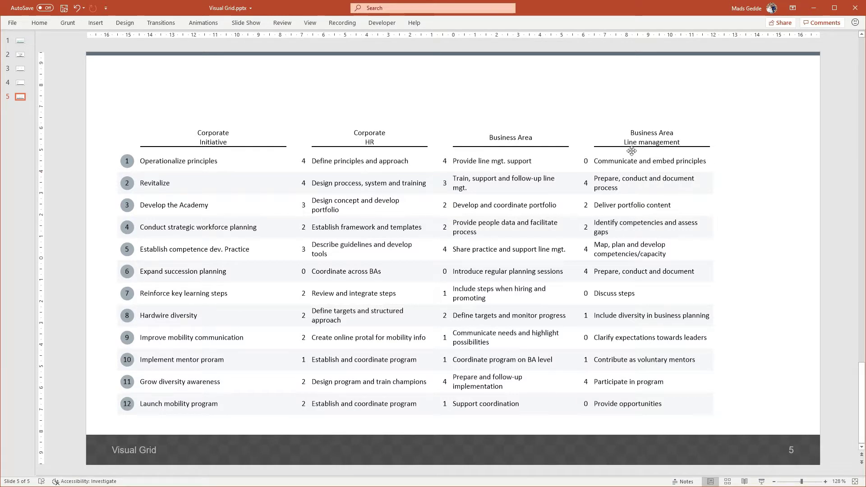
Change the twelve numbered circles in the initiative table to Rounded Rectangle shapes.
click(388, 214)
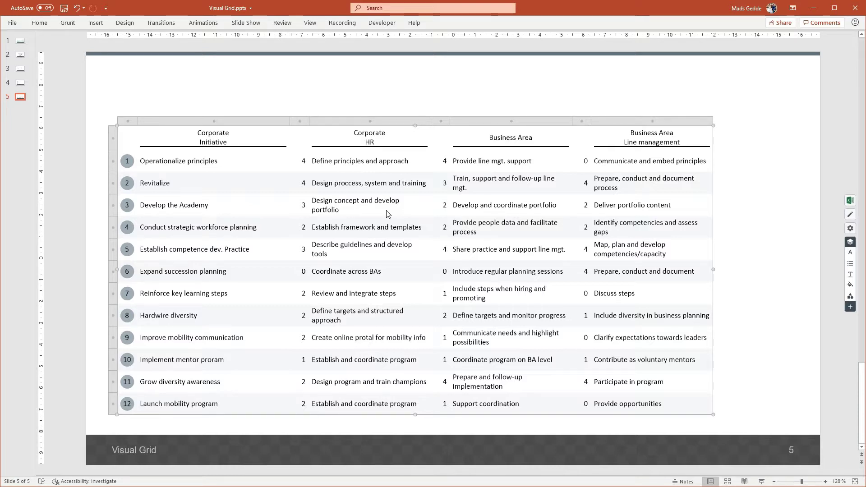
click(128, 206)
double_click(128, 206)
drag(174, 173, 329, 251)
click(366, 273)
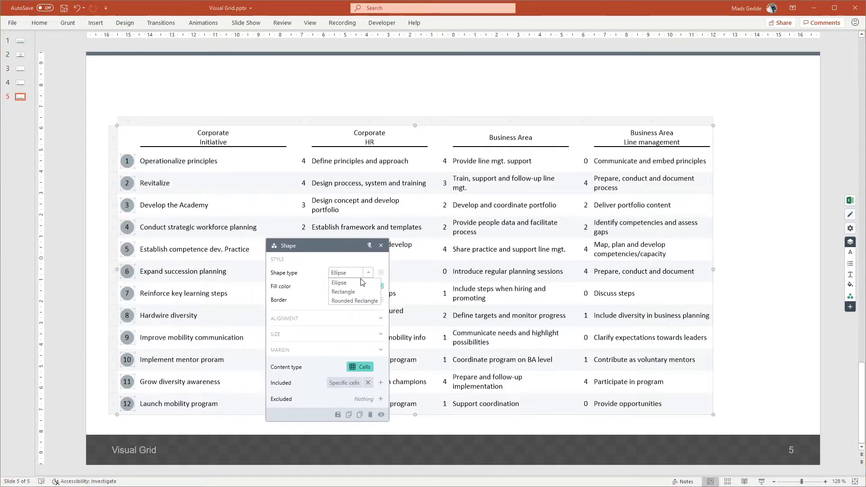
click(359, 302)
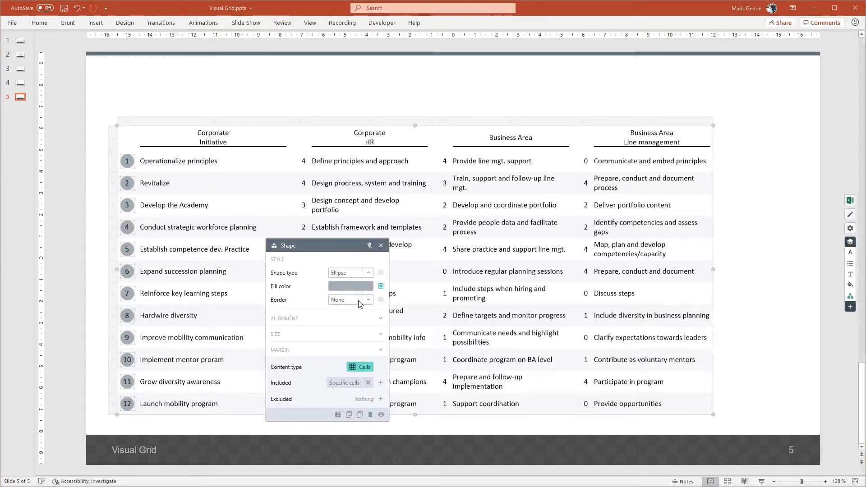
click(381, 246)
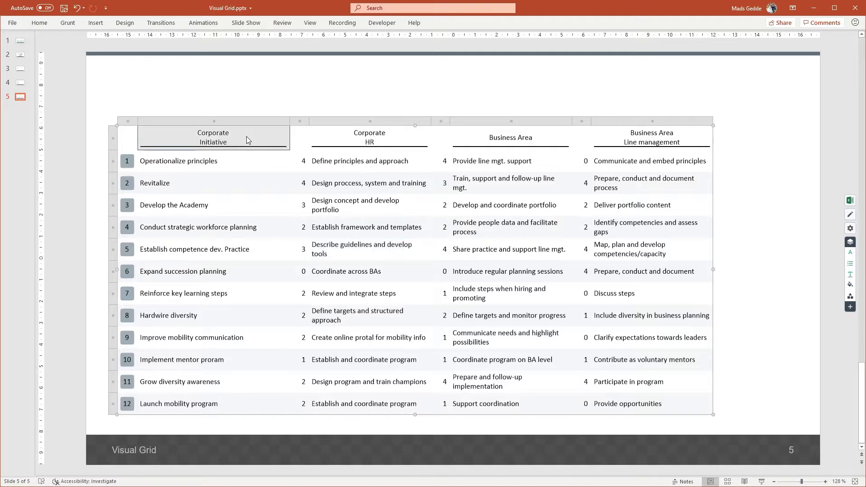
Check the Home tab's font color options, collapse the ribbon, and select the table's full header row.
click(44, 25)
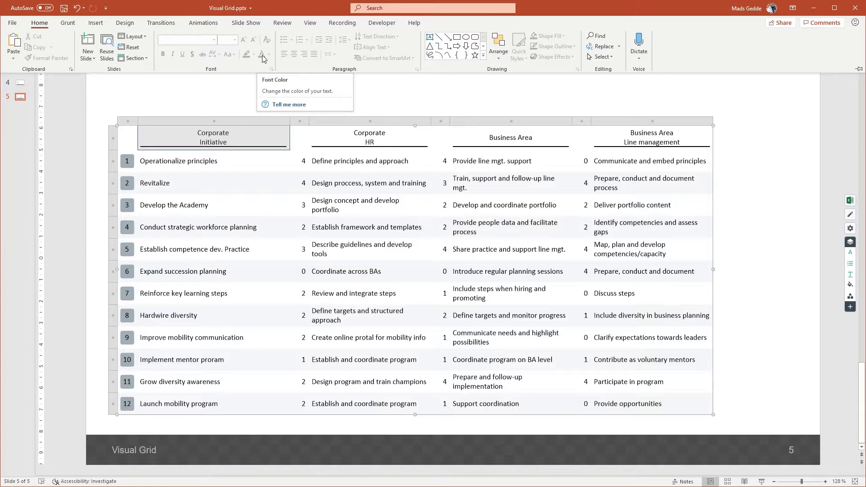
click(242, 138)
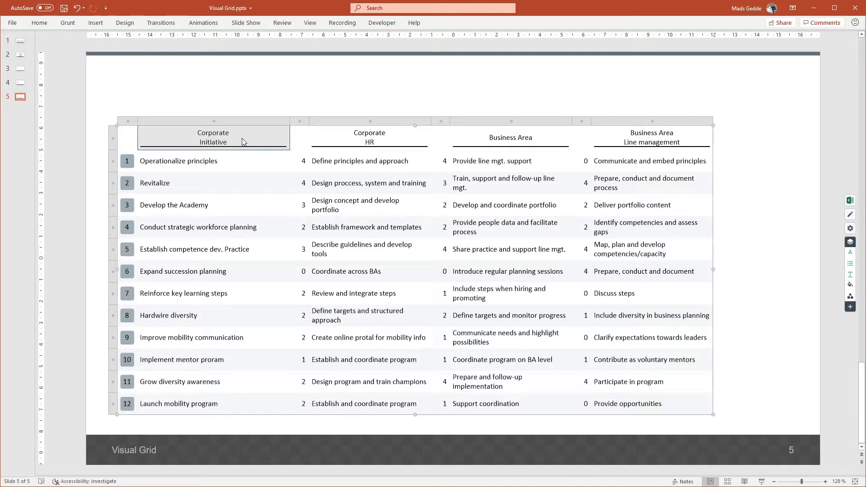
click(242, 138)
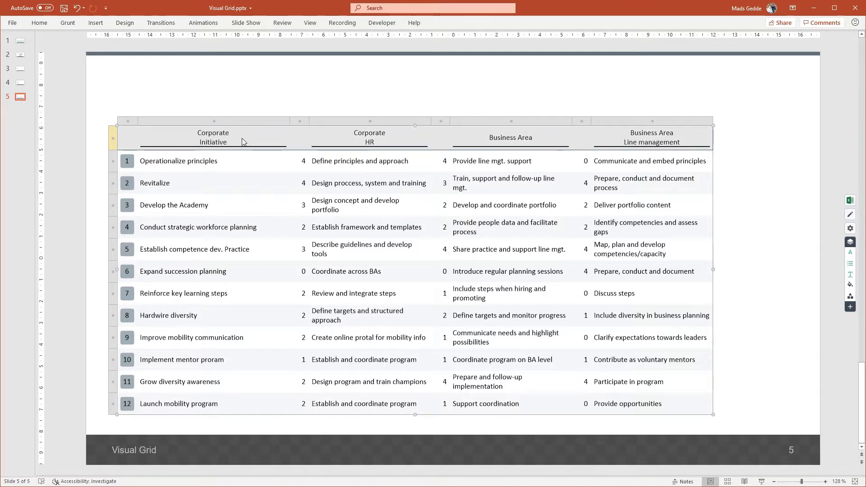
Add a Font (character style) modifier to the initiative table's header row.
right_click(250, 137)
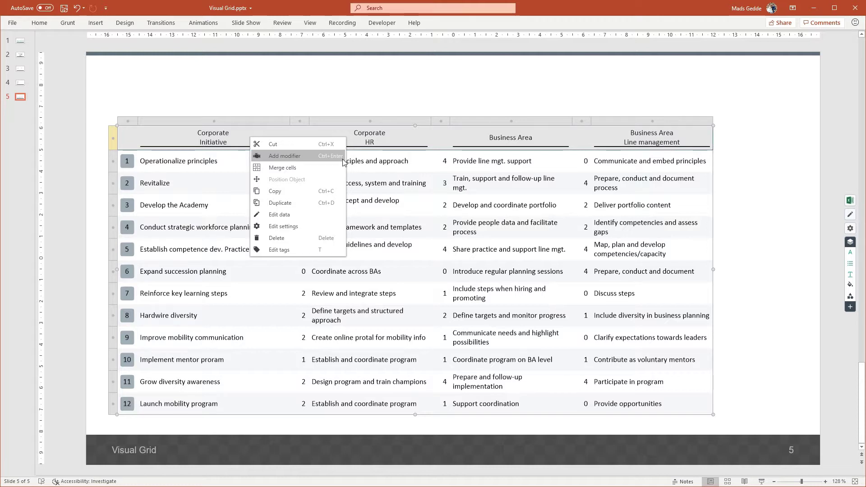
click(310, 156)
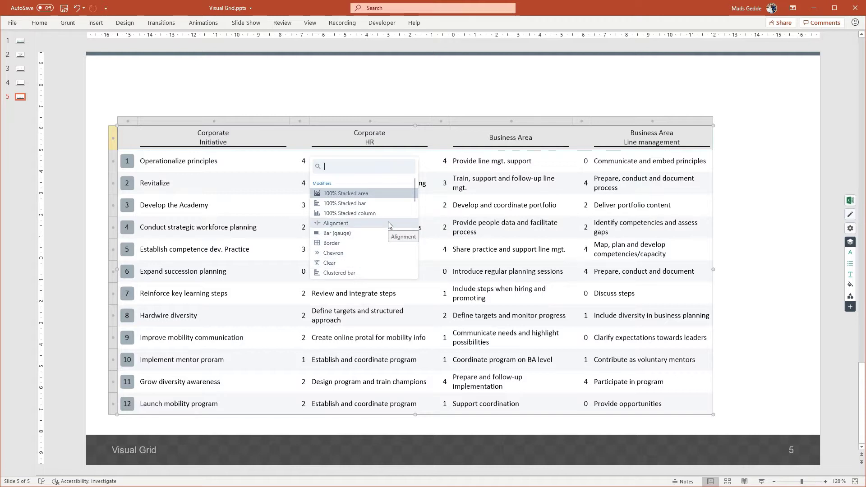
scroll(390, 225, down, 6)
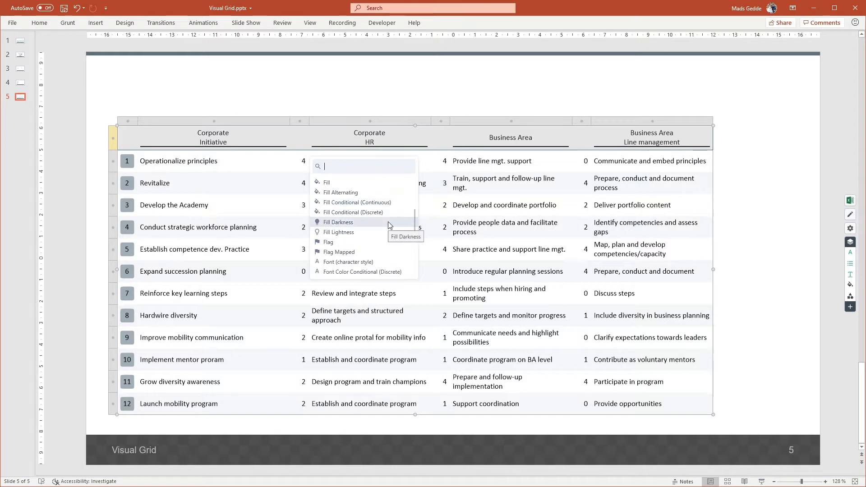
scroll(387, 227, down, 2)
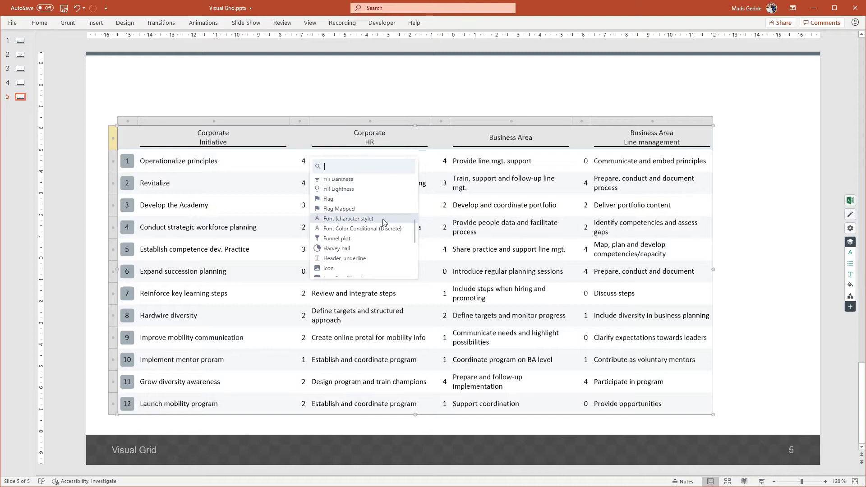
click(384, 221)
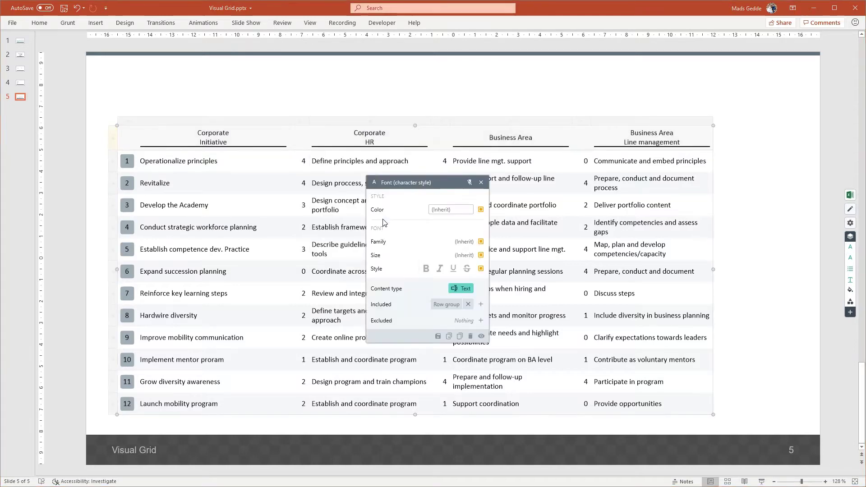
Set the header Font rule colour to red and limit it to the First paragraph target.
drag(398, 187, 333, 194)
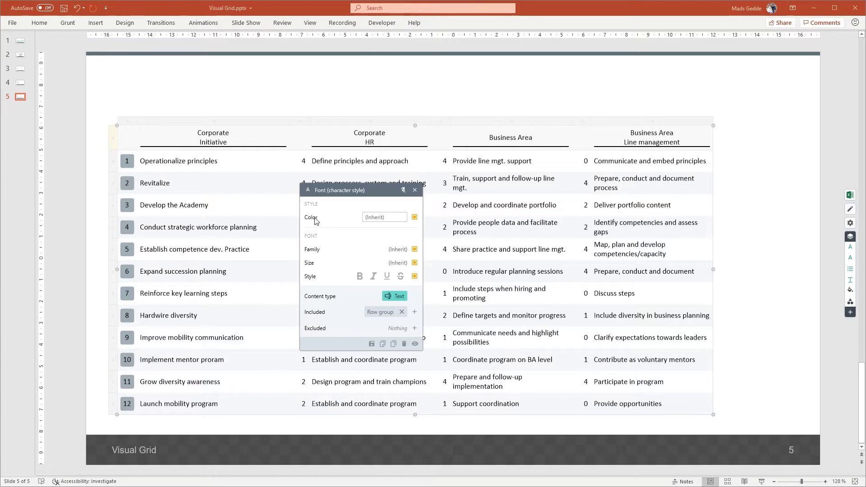
click(415, 218)
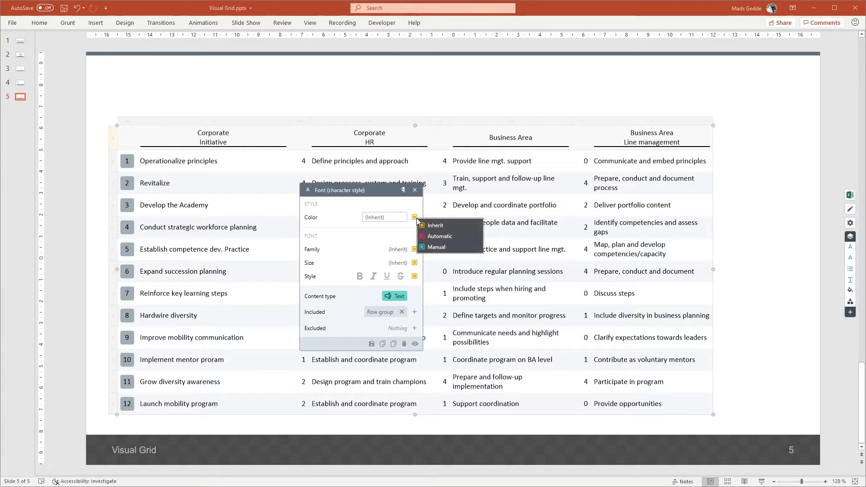
click(449, 247)
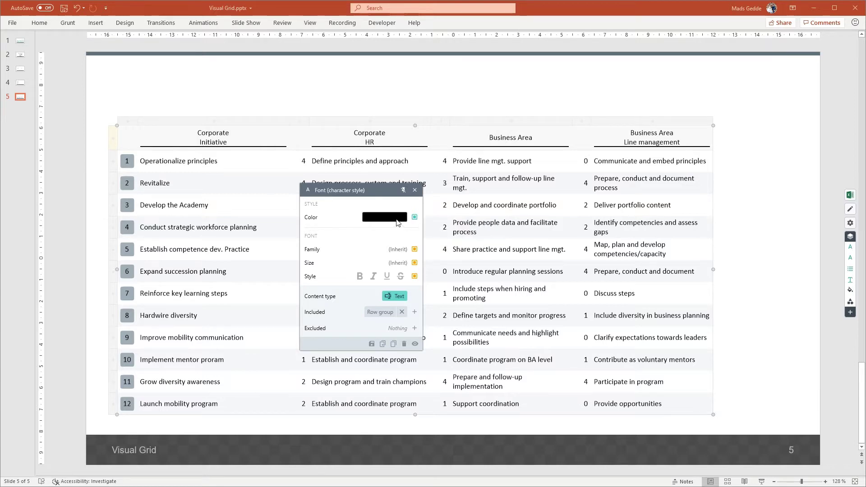
click(397, 219)
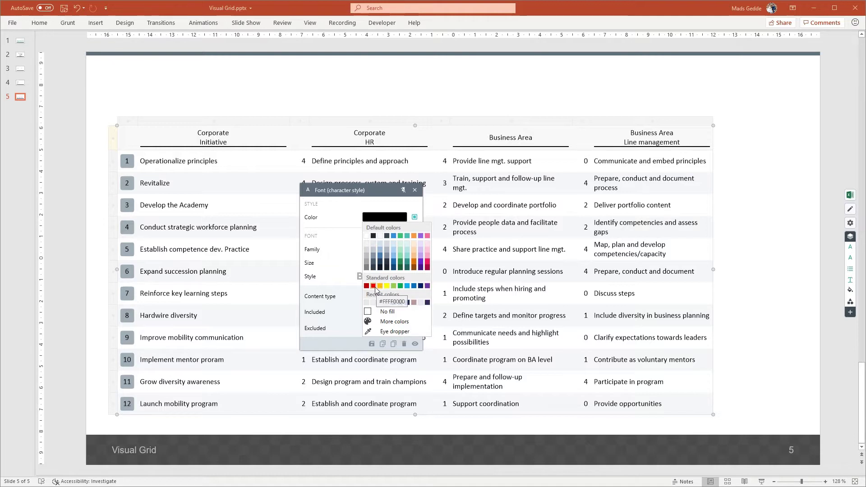
key(Escape)
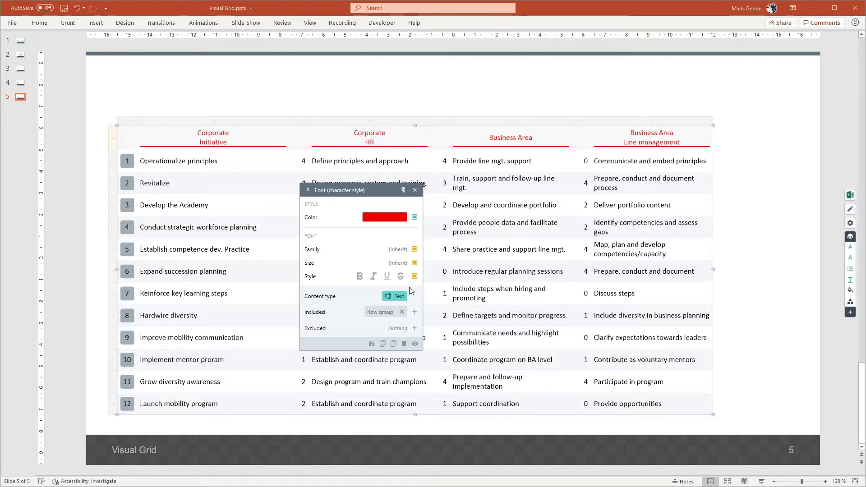
click(415, 311)
text(first)
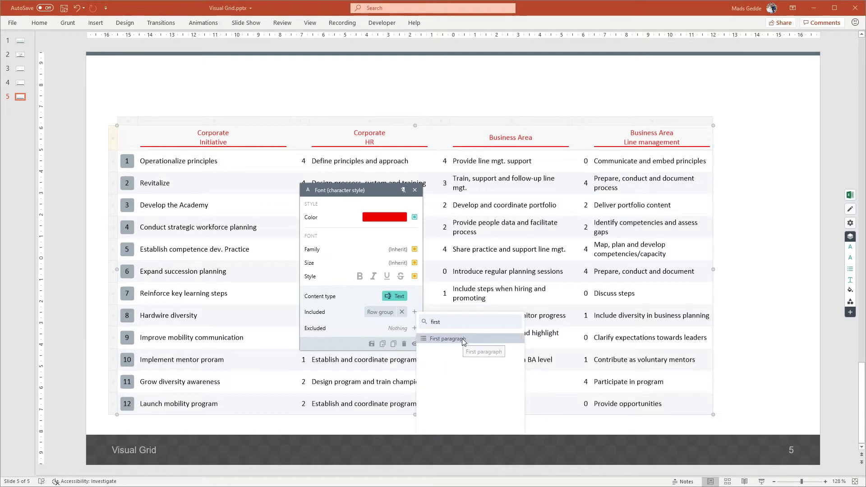
click(462, 338)
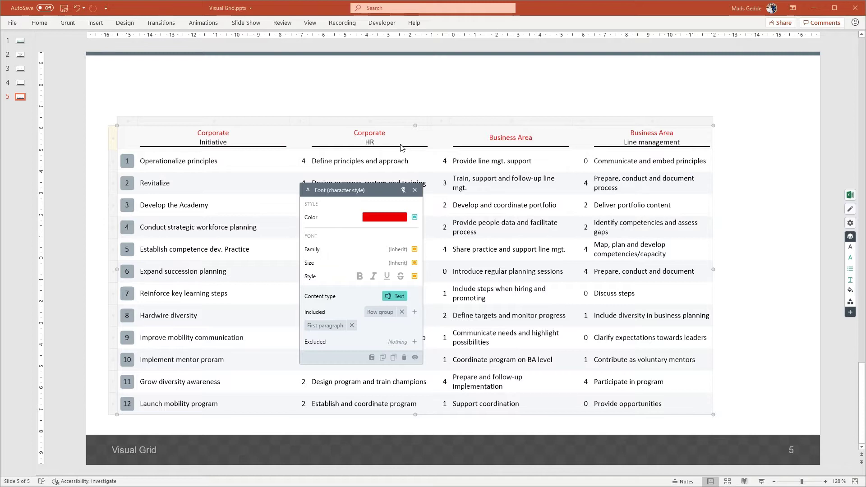
Add a second line 'HR' under the Business Area header, then close the Font rule settings.
click(555, 142)
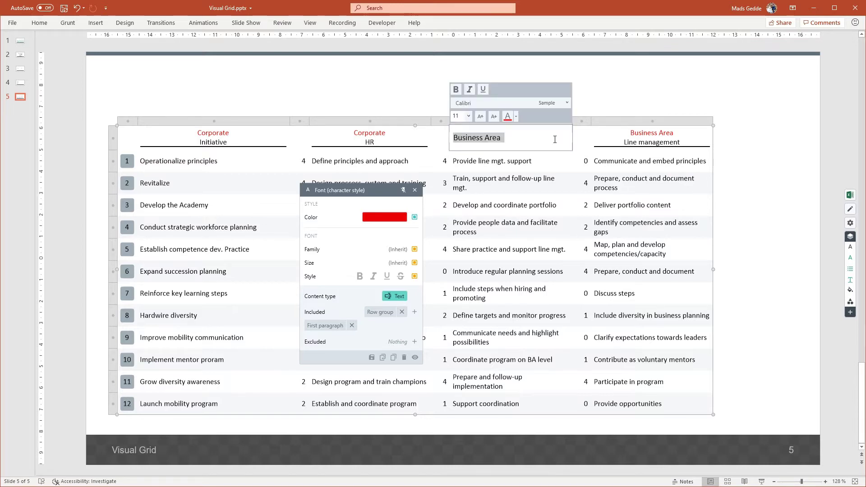
key(Return)
text(HR)
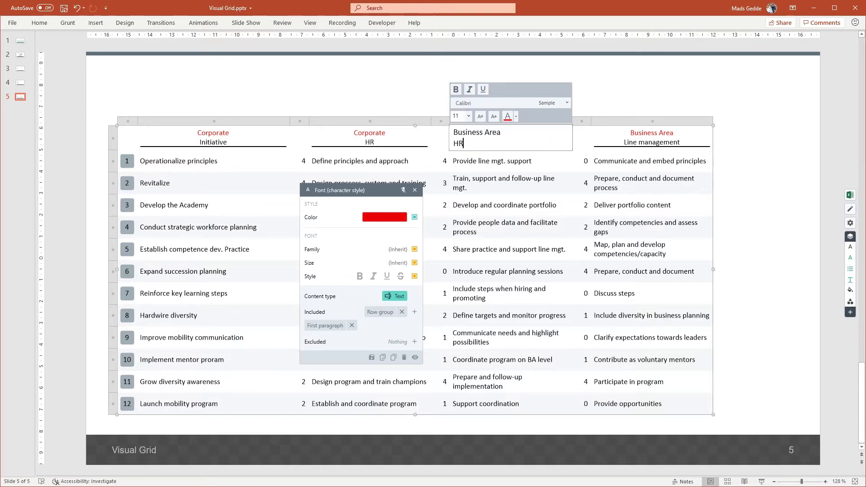
key(Escape)
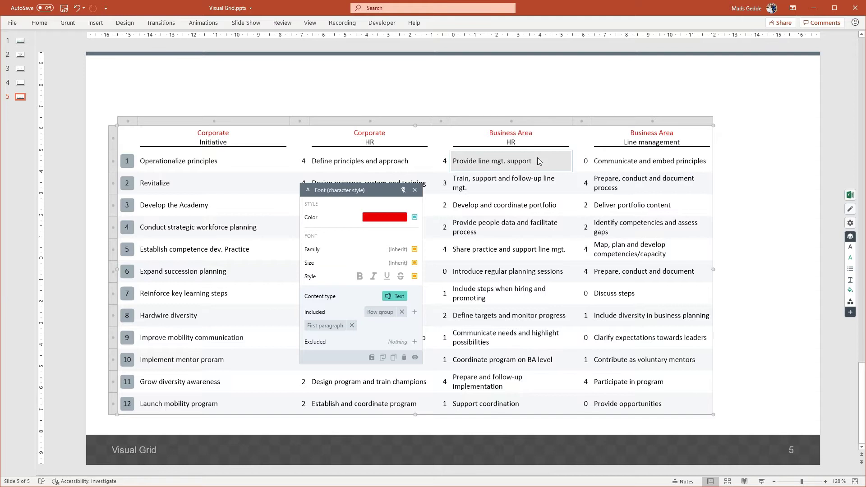
click(414, 190)
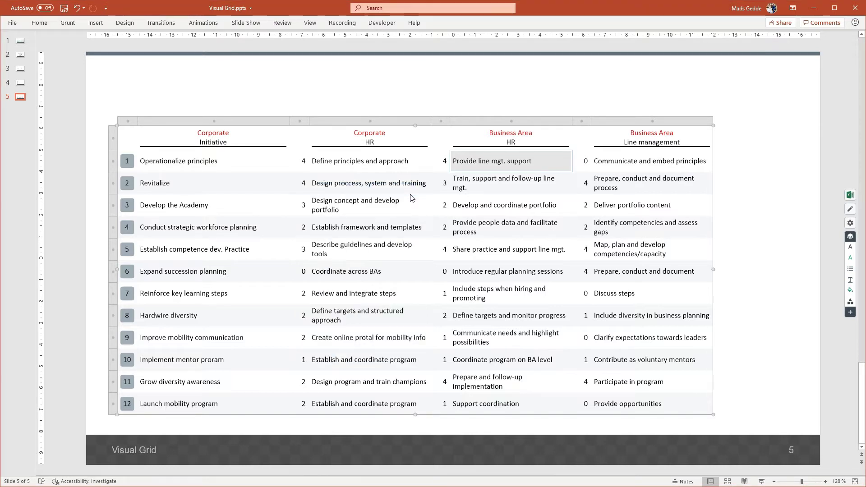
Select all three narrow number columns of the initiatives grid together.
click(583, 123)
ctrl+click(441, 121)
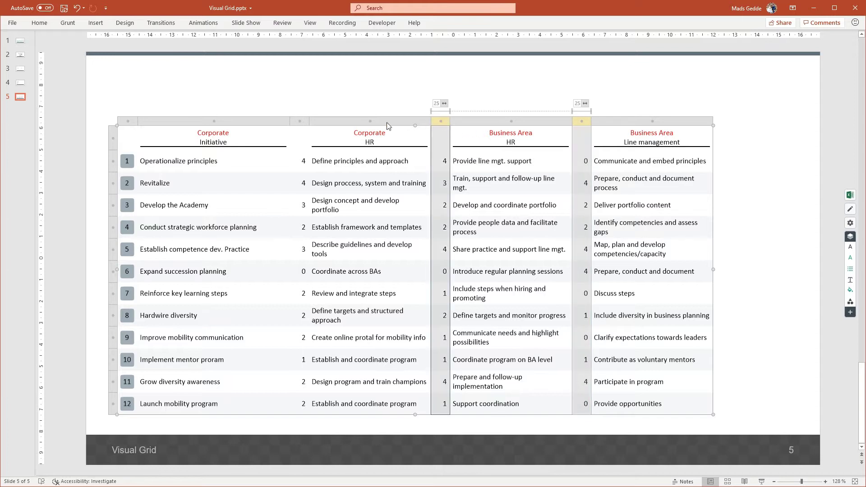
ctrl+click(302, 123)
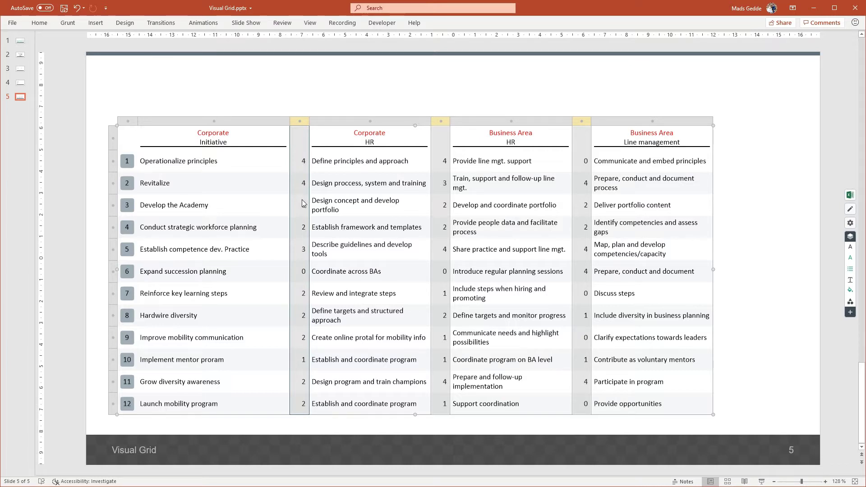
Apply the Harvey ball modifier to the three selected number columns so digits become Harvey balls.
right_click(299, 183)
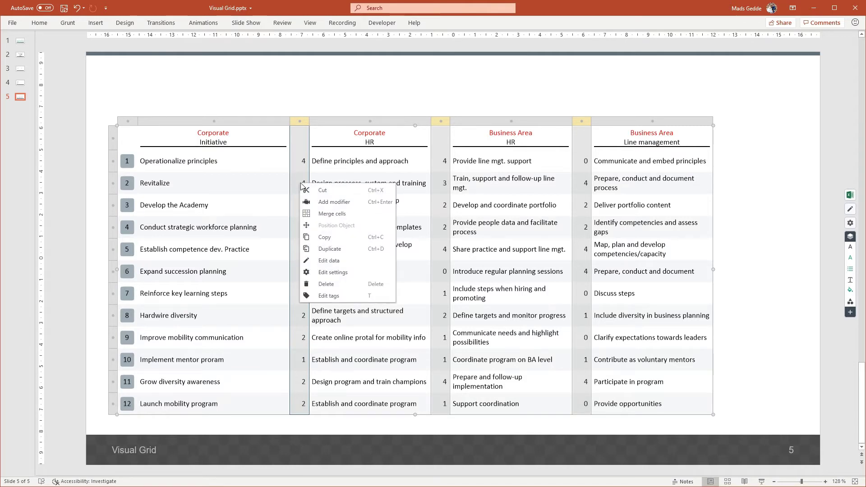
click(355, 202)
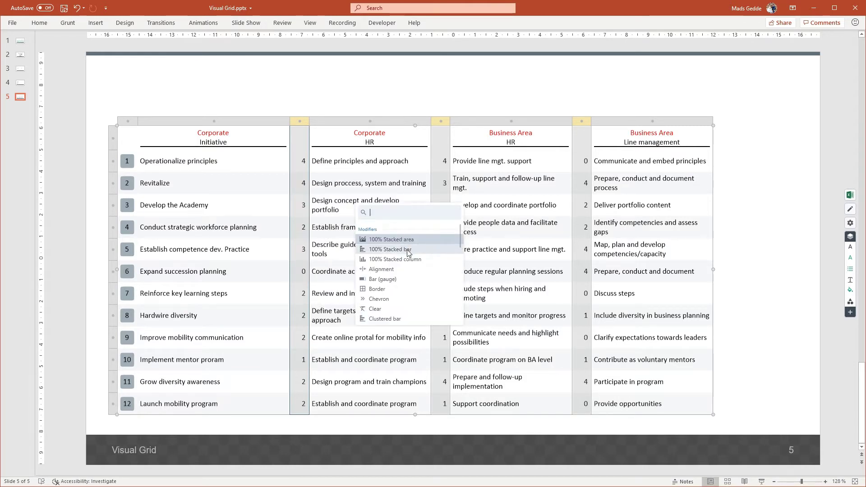
scroll(408, 257, down, 5)
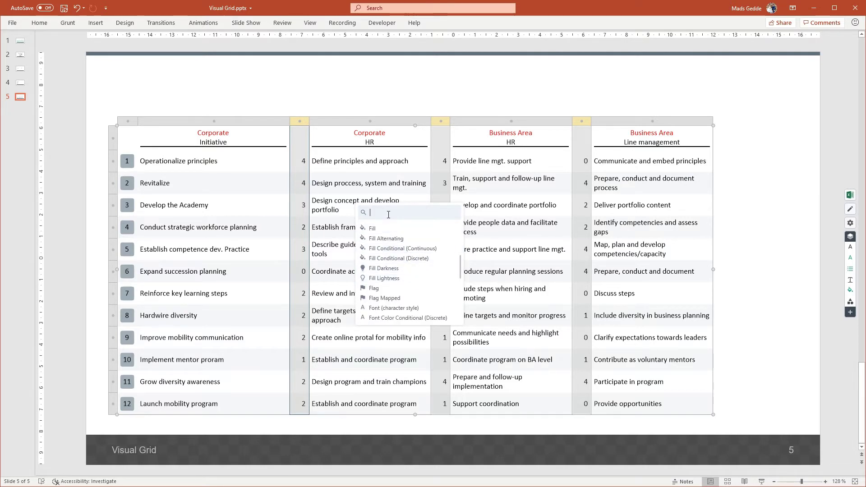
text(har)
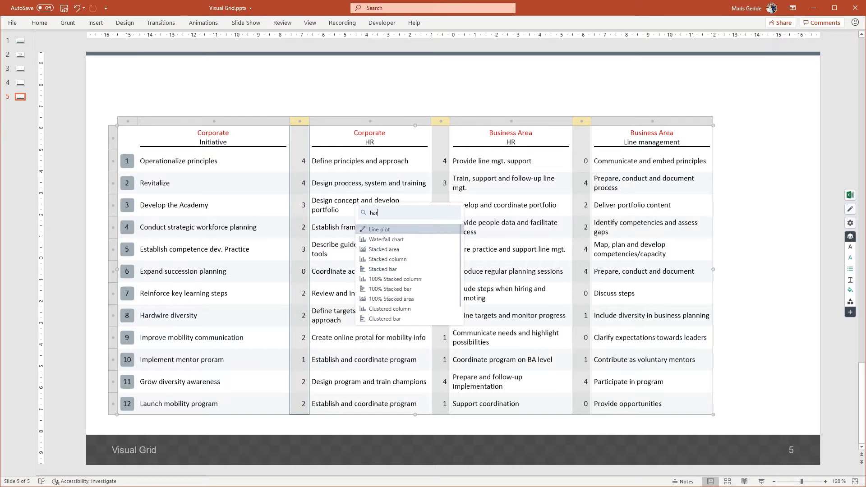
text(ve)
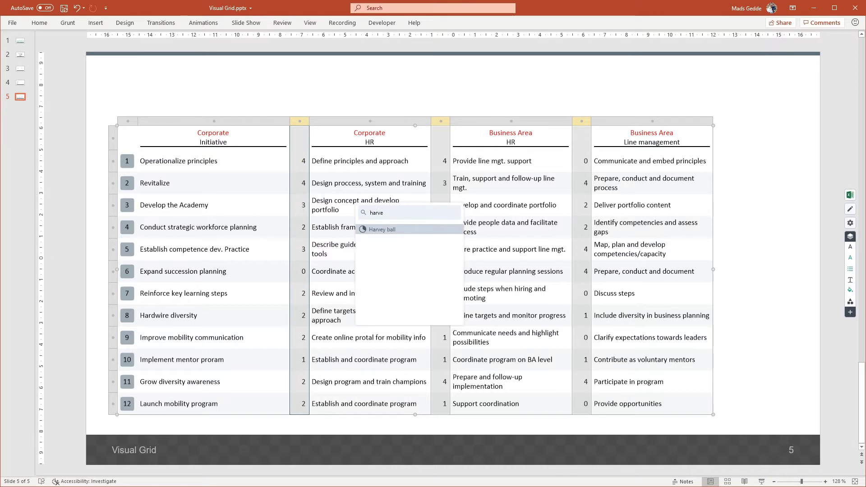
click(410, 229)
drag(427, 197, 165, 166)
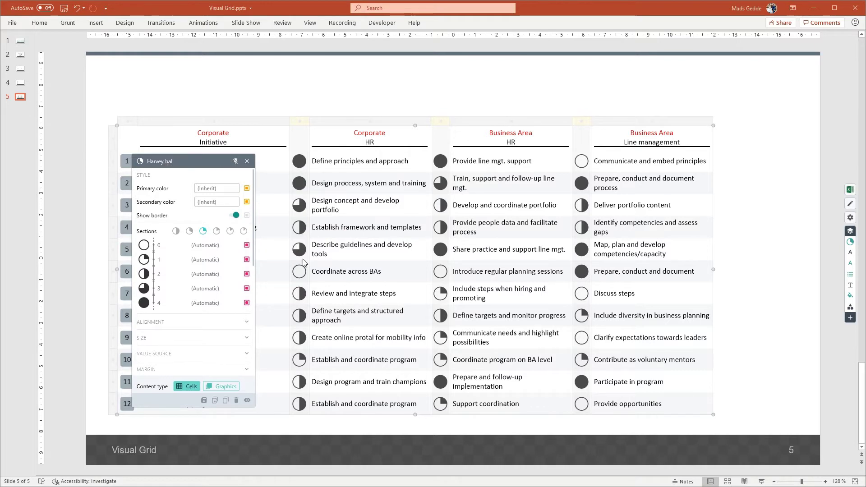
click(397, 209)
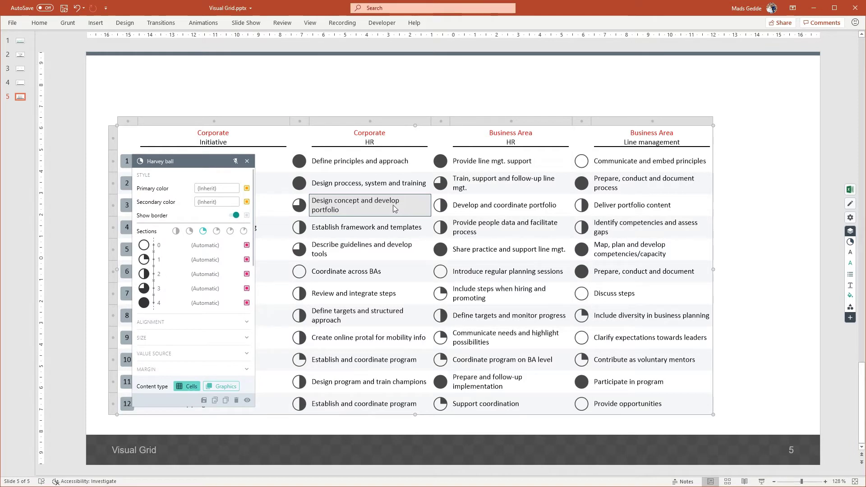
Toggle the Harvey ball display off and back on, then close the Harvey ball settings.
click(306, 215)
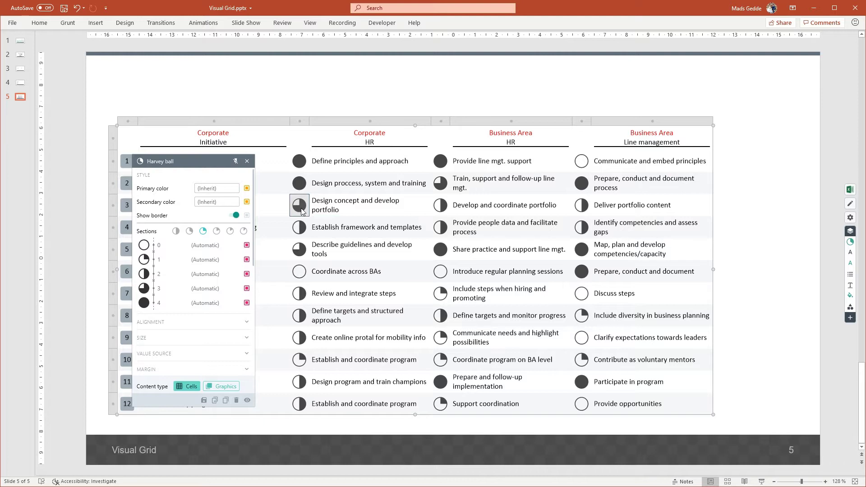
click(247, 401)
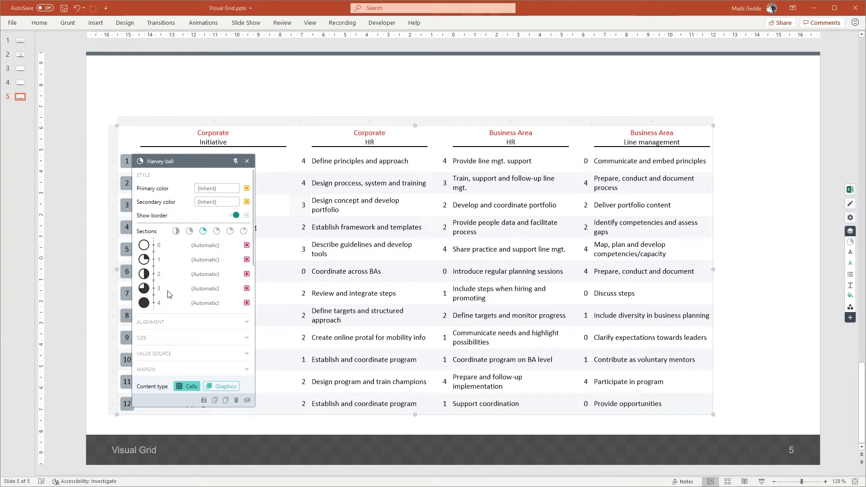
click(247, 400)
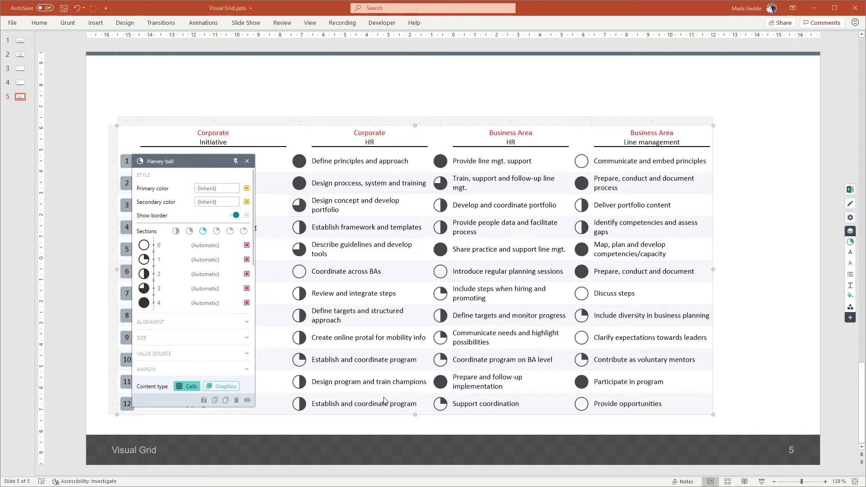
click(246, 161)
click(99, 195)
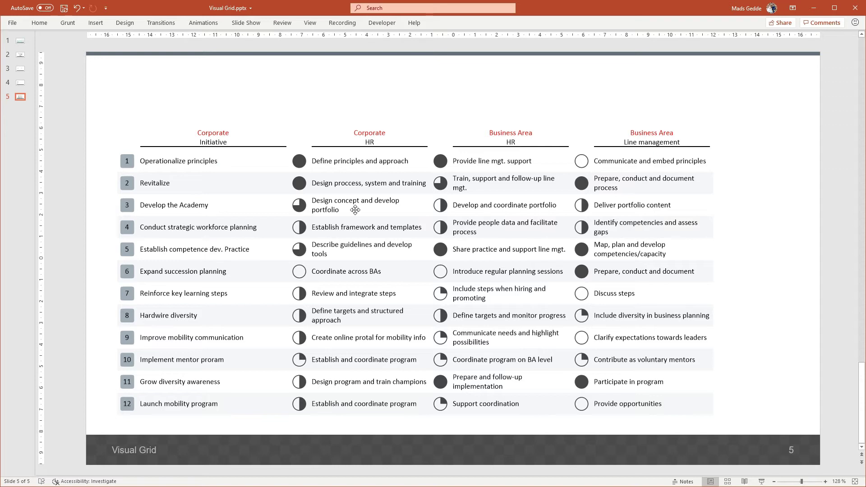
Change the Design concept row's Harvey ball to half filled, then select slide 1's feature grid icons.
click(305, 203)
double_click(307, 203)
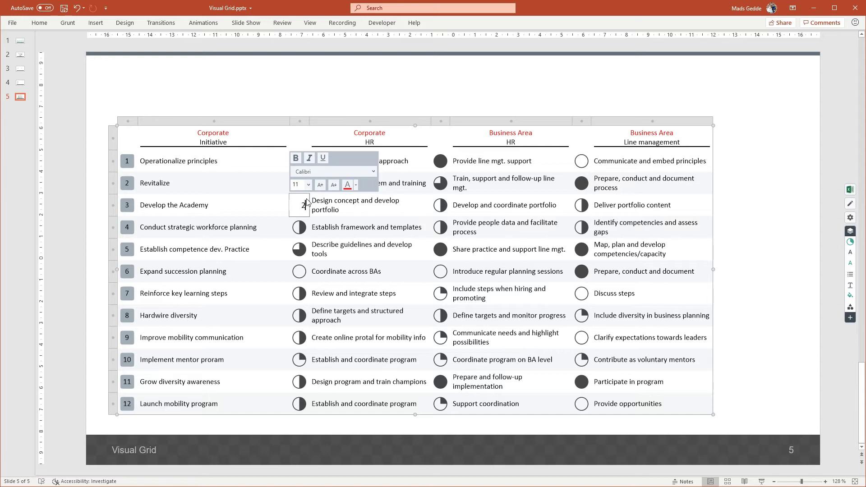
click(351, 208)
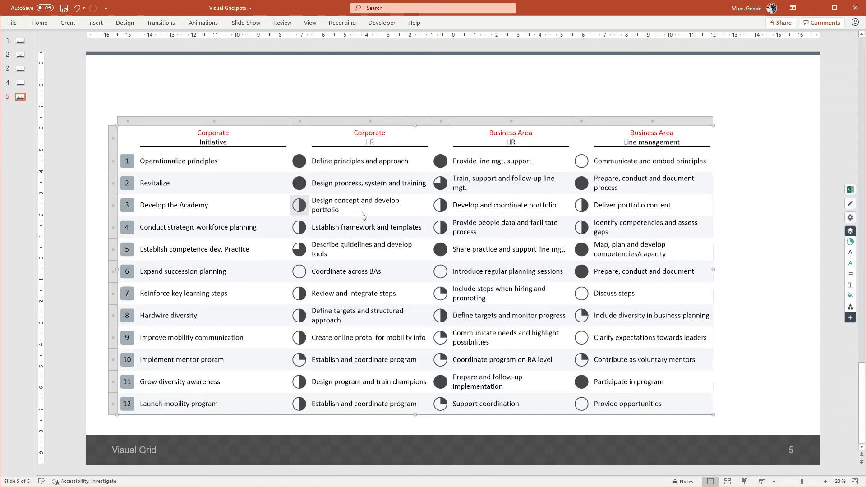
click(364, 216)
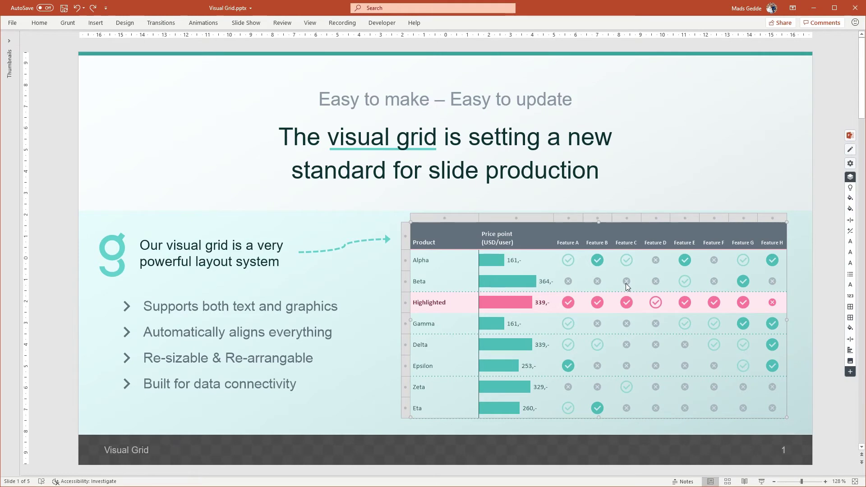
click(626, 283)
Swap the Everything condition's cross icons for ÷ icons and apply Fill Lightness to the feature grid.
double_click(626, 283)
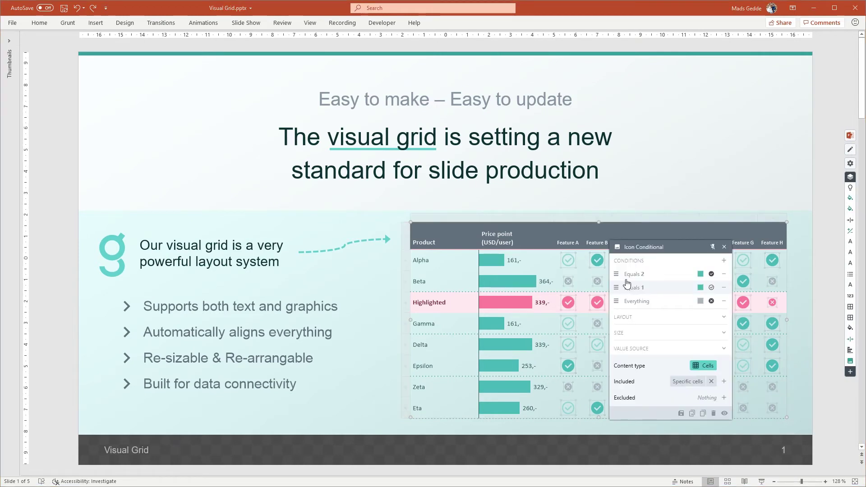
drag(630, 251, 242, 198)
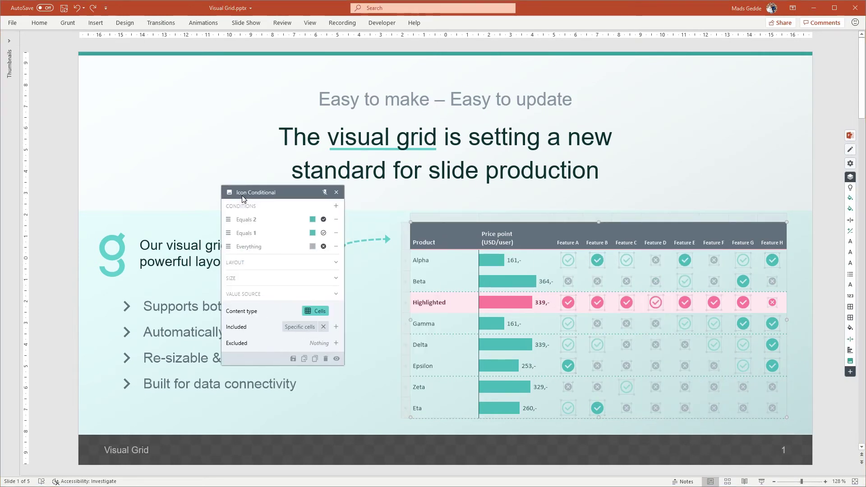
click(277, 247)
click(443, 306)
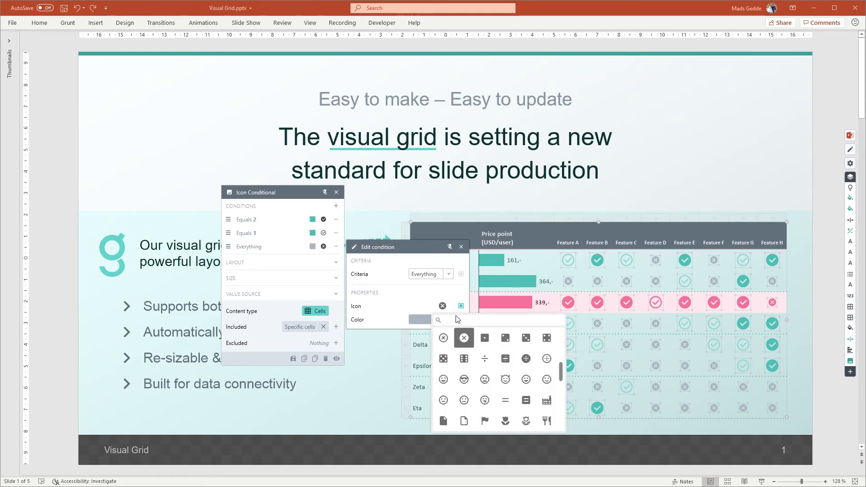
click(491, 363)
click(461, 247)
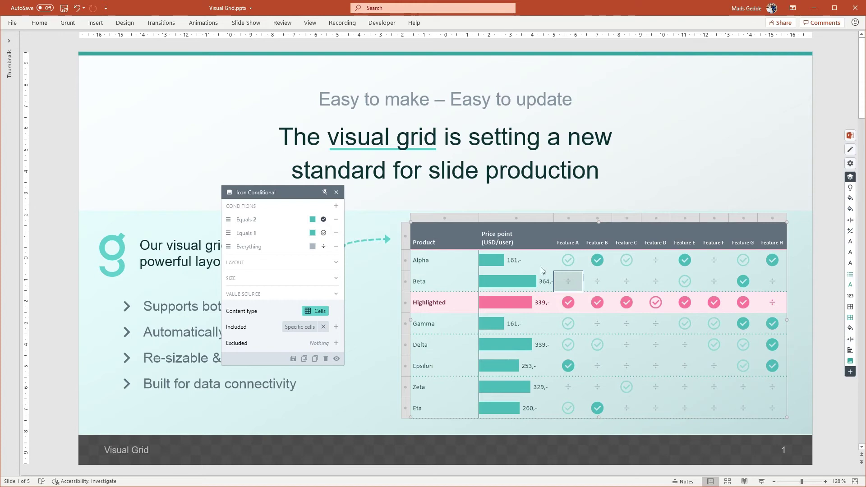
click(337, 192)
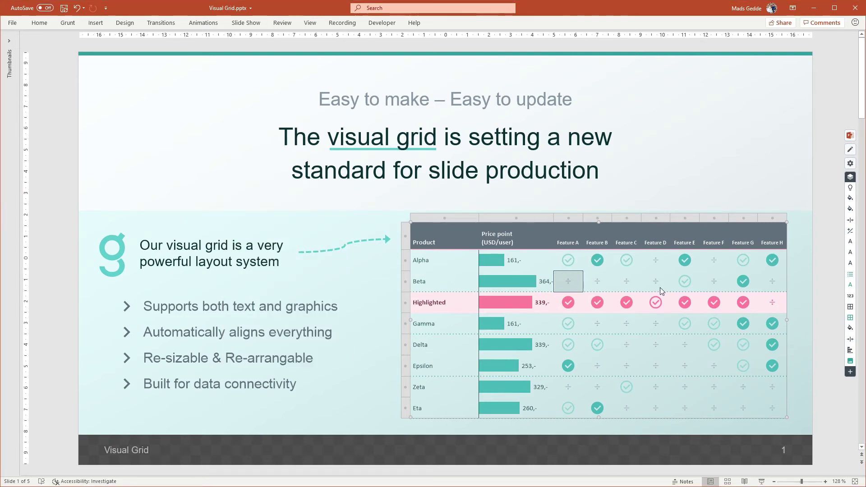
click(850, 188)
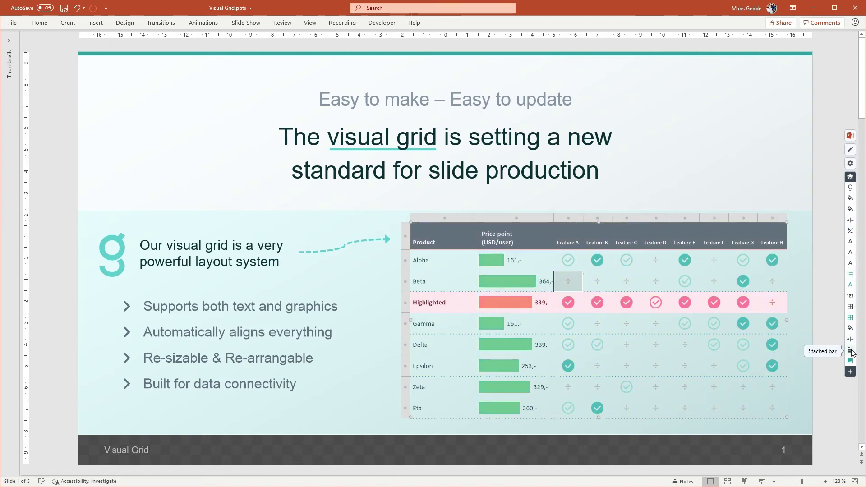
Make the Price point bars blue, try a line plot and hidden chart, then undo to stacked bars.
click(850, 351)
drag(769, 237, 317, 166)
click(347, 227)
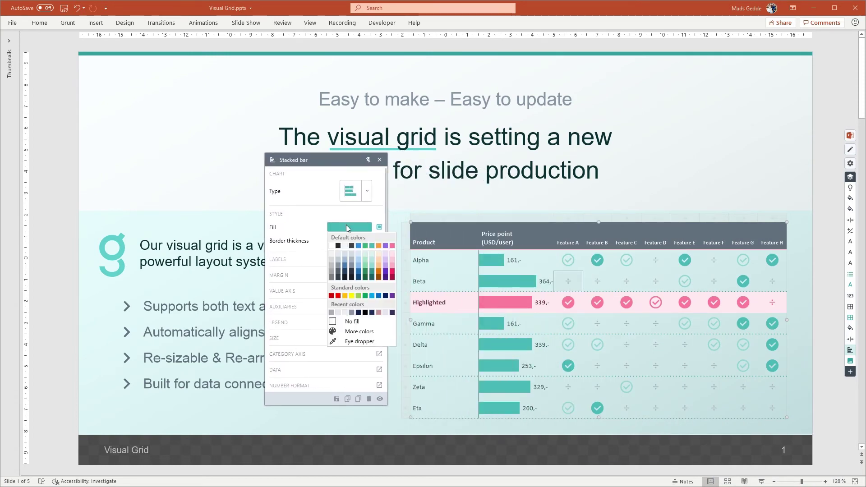
click(358, 247)
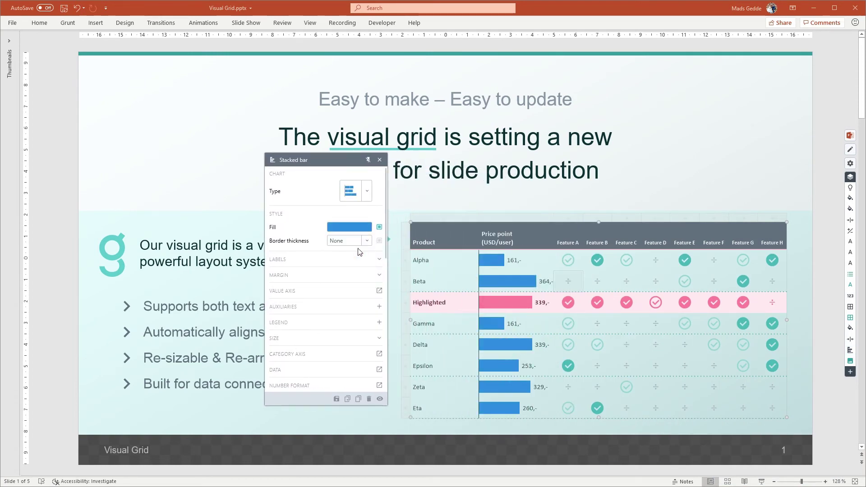
click(356, 191)
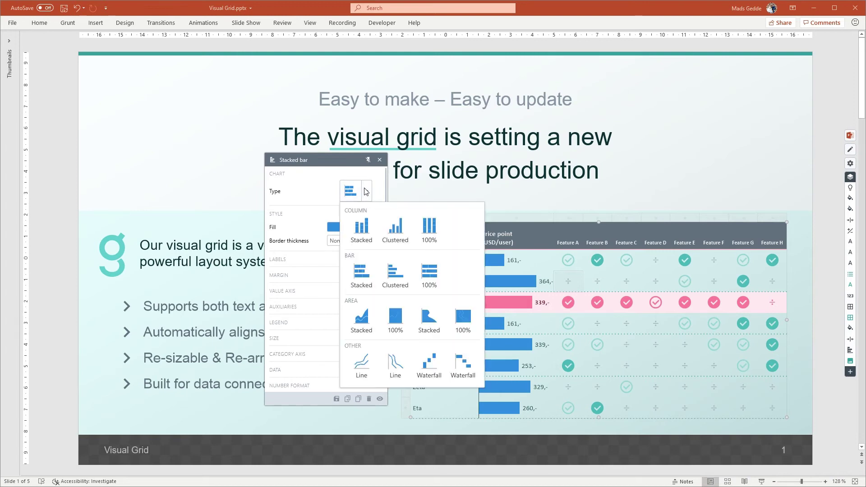
click(394, 364)
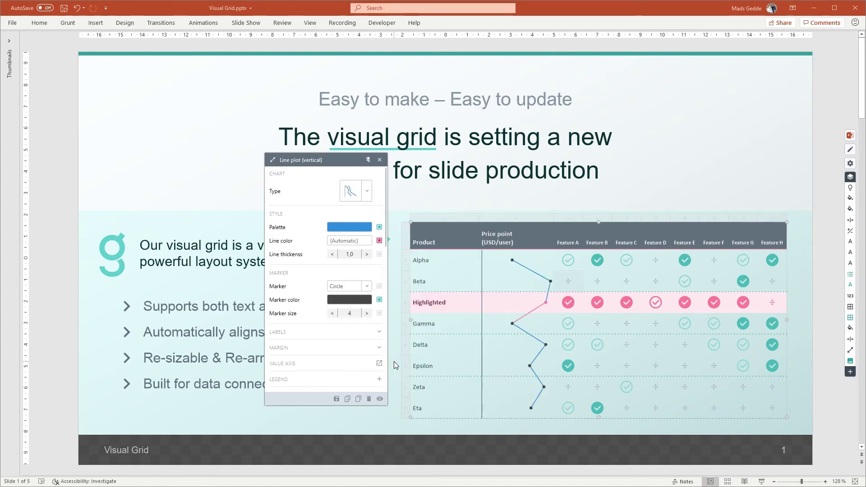
click(382, 397)
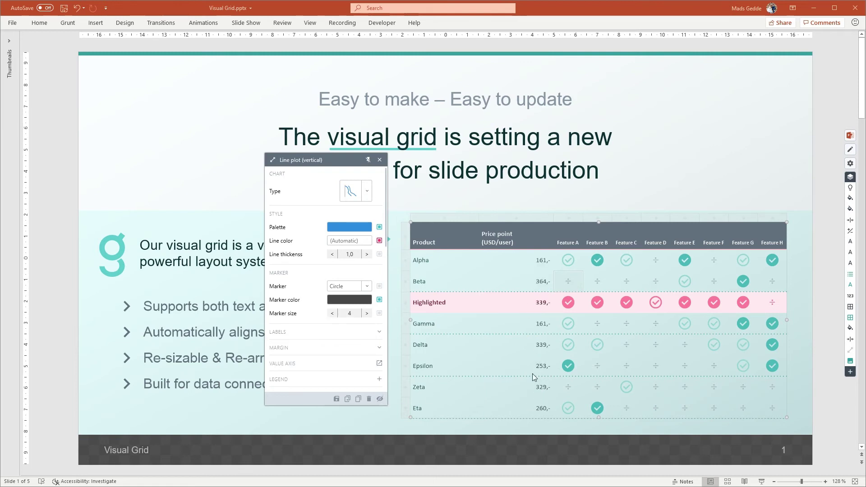
key(ctrl+z)
key(ctrl+z)
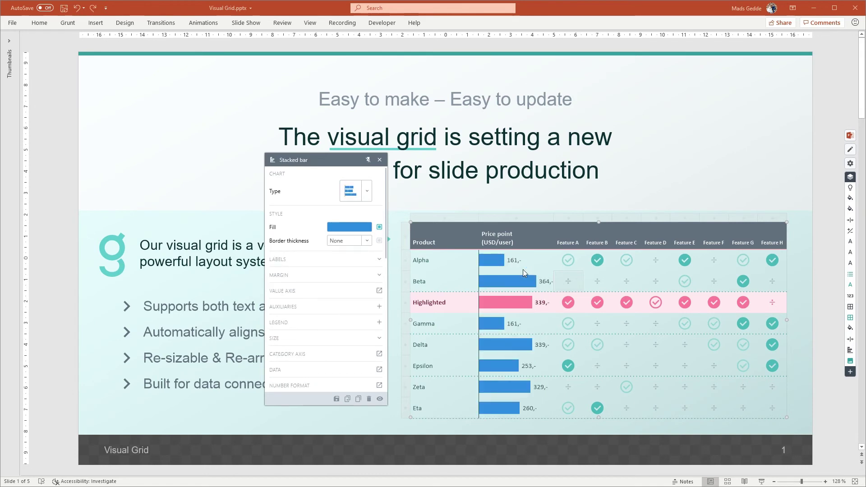
Set the Highlighted row's fill colour to orange and deselect the grid to view it.
click(379, 159)
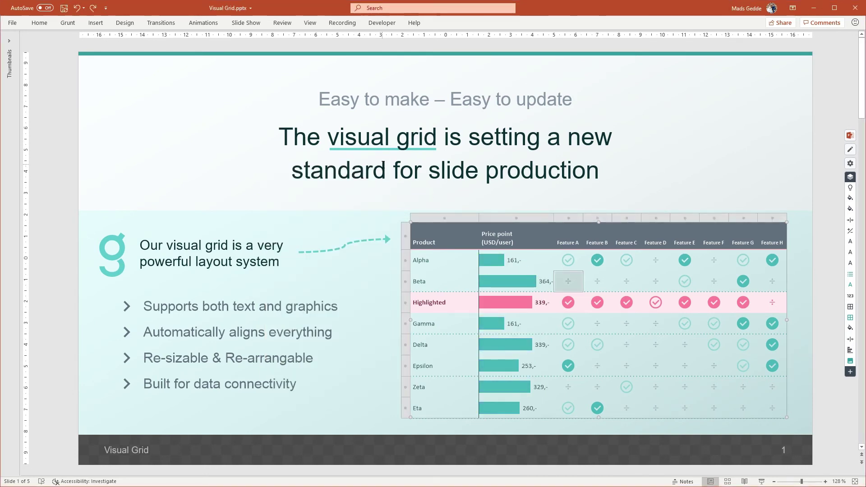
click(849, 200)
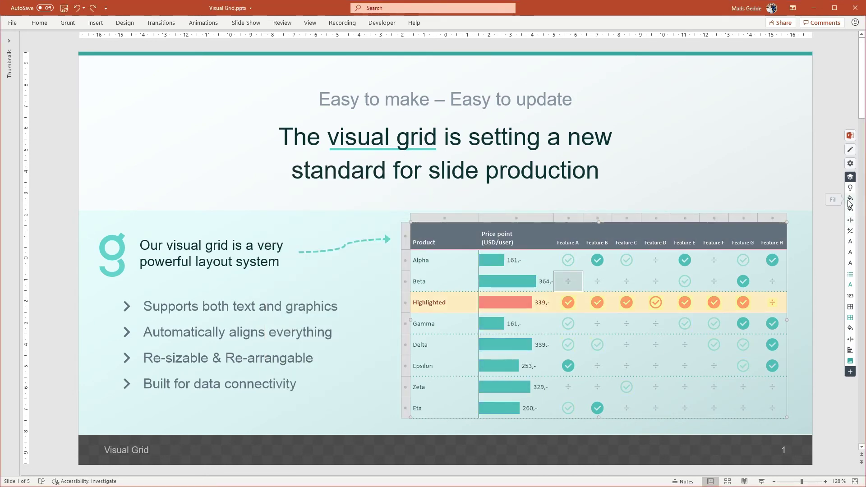
click(849, 203)
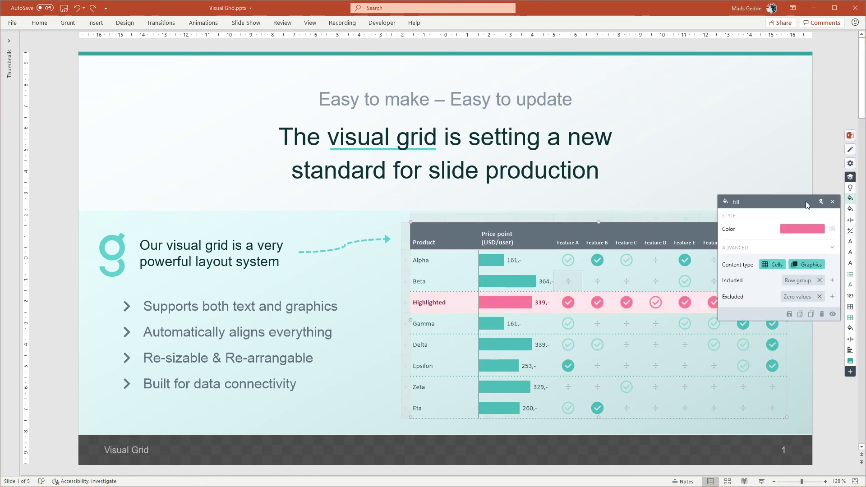
click(794, 229)
click(832, 248)
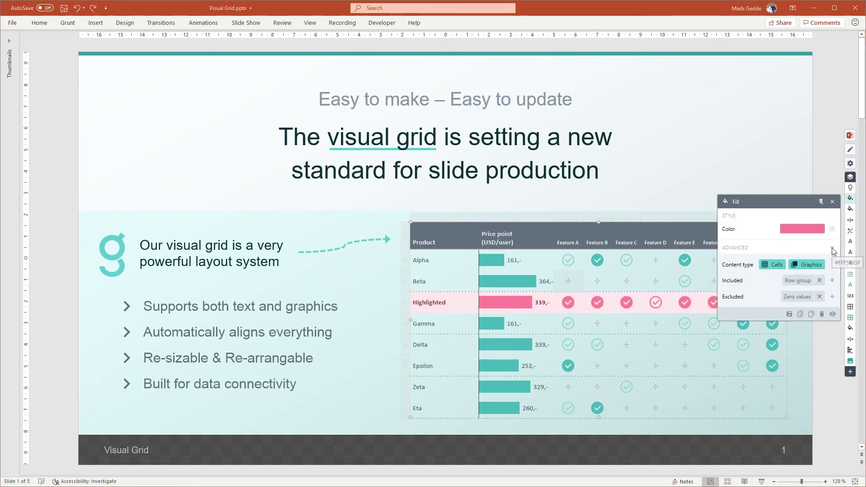
drag(794, 201, 747, 96)
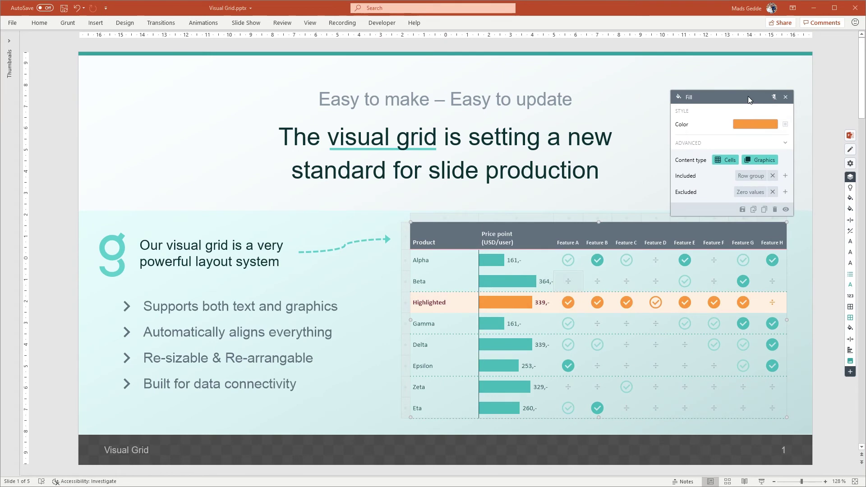
click(785, 97)
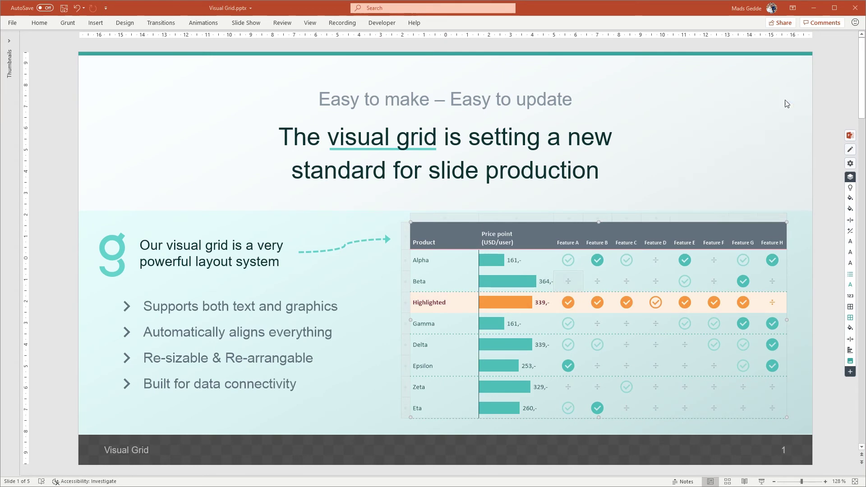
click(706, 181)
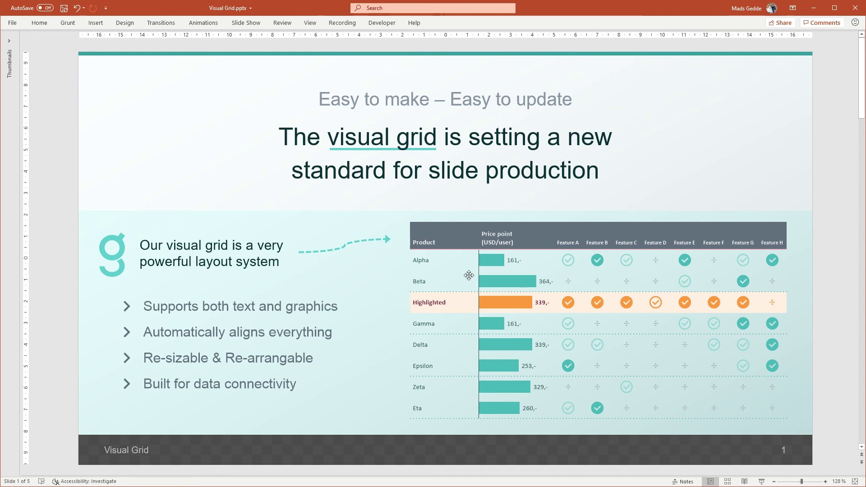
click(453, 306)
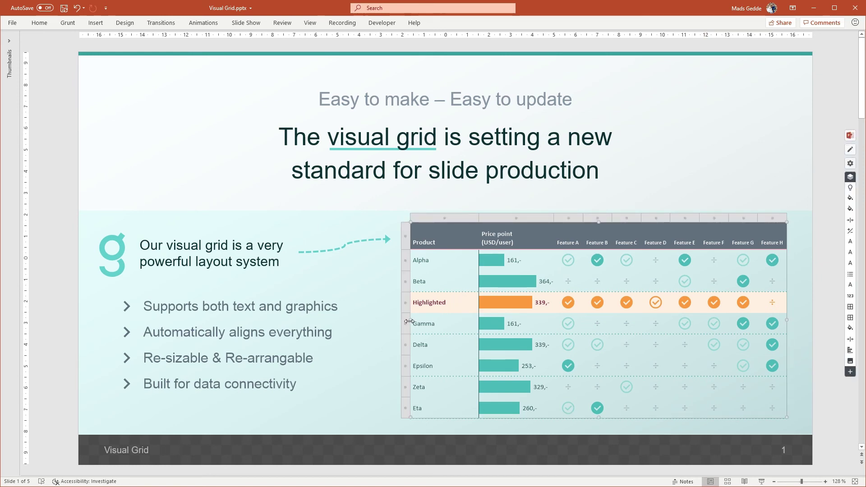
Narrow the feature grid from its left edge and move Price point between Feature E and Feature F.
drag(409, 321, 544, 306)
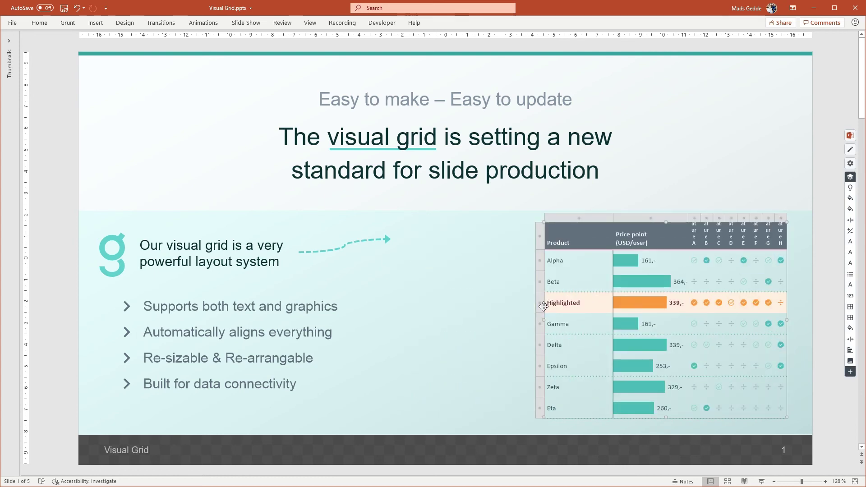
click(646, 218)
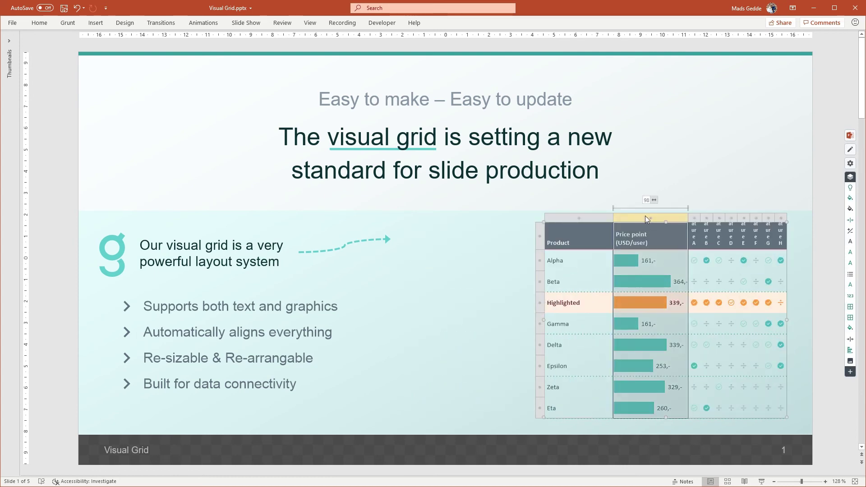
drag(648, 215, 745, 215)
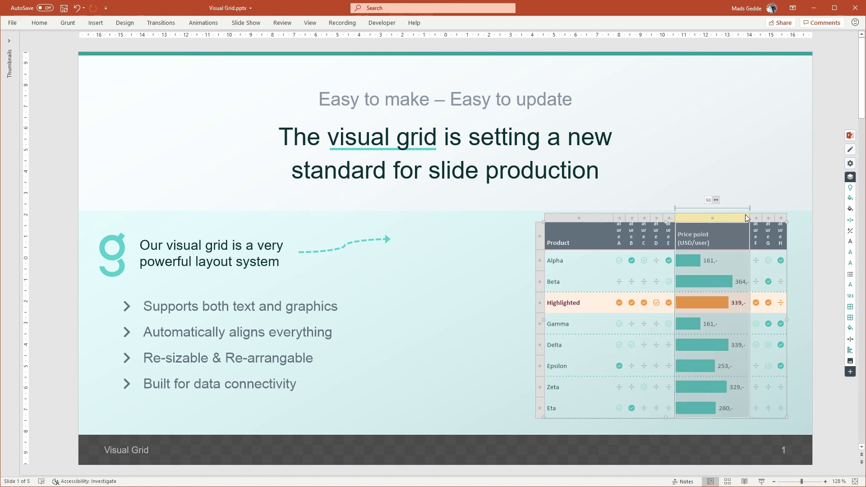
Open the feature grid's DataTable and place it on the slide's left side.
click(648, 286)
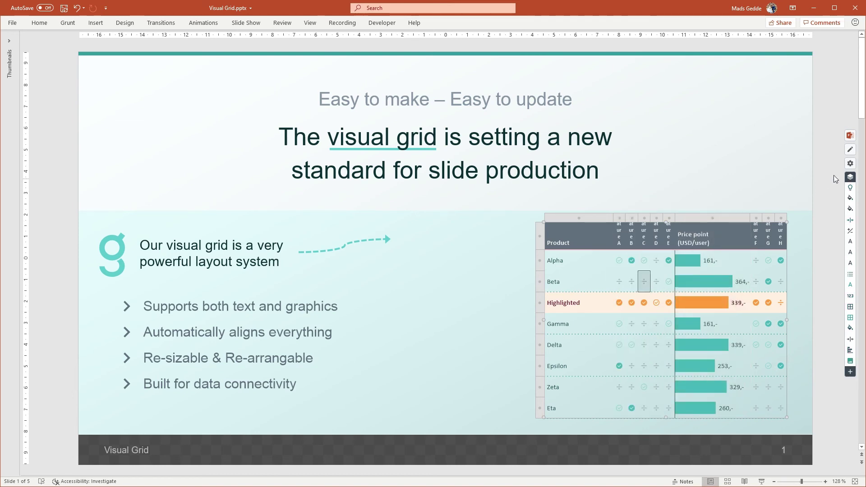
click(850, 150)
drag(778, 155, 384, 82)
Change the Highlighted product's Feature B value to 4 in the DataTable, then close the table.
click(306, 176)
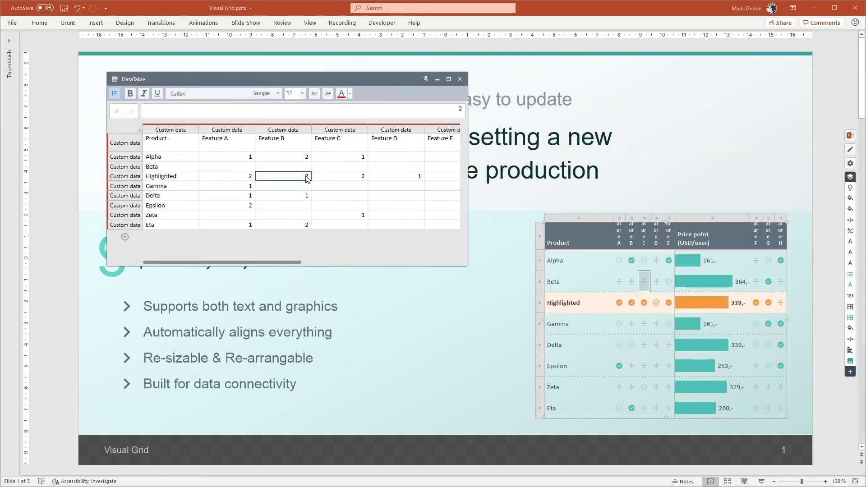
text(4)
key(Return)
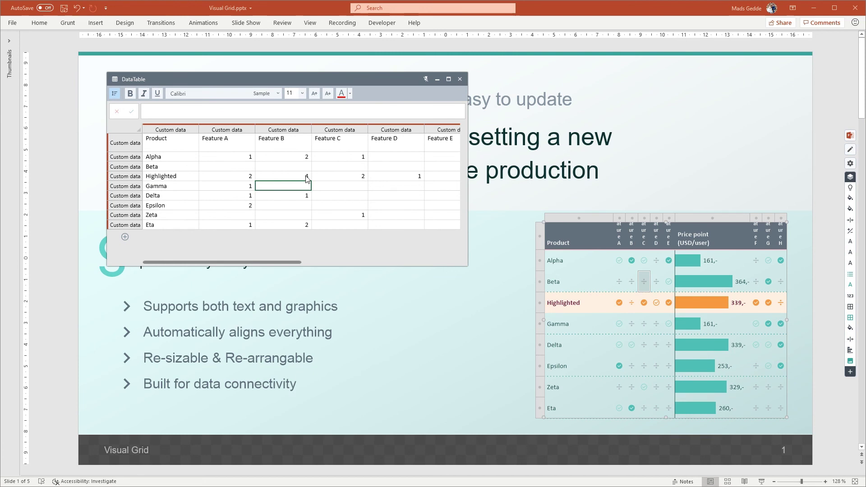
click(460, 79)
Widen the feature grid leftward and dismiss the Highlighted row's Icon Conditional settings.
drag(543, 320, 416, 307)
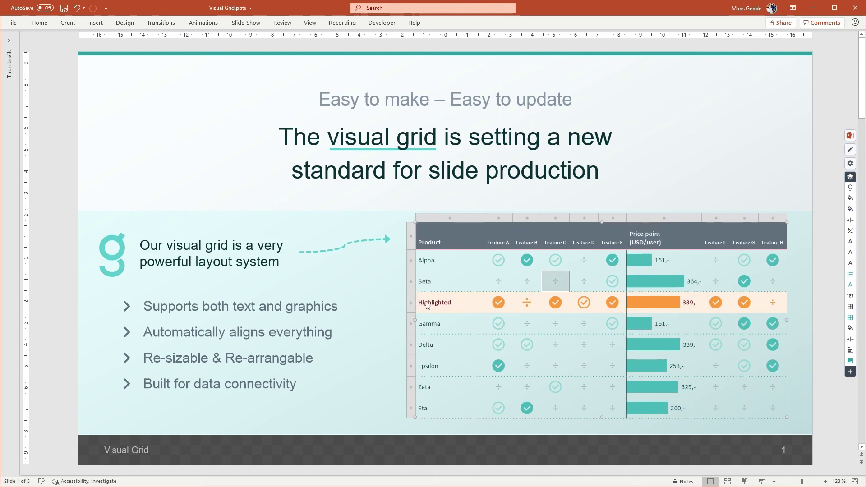
double_click(555, 301)
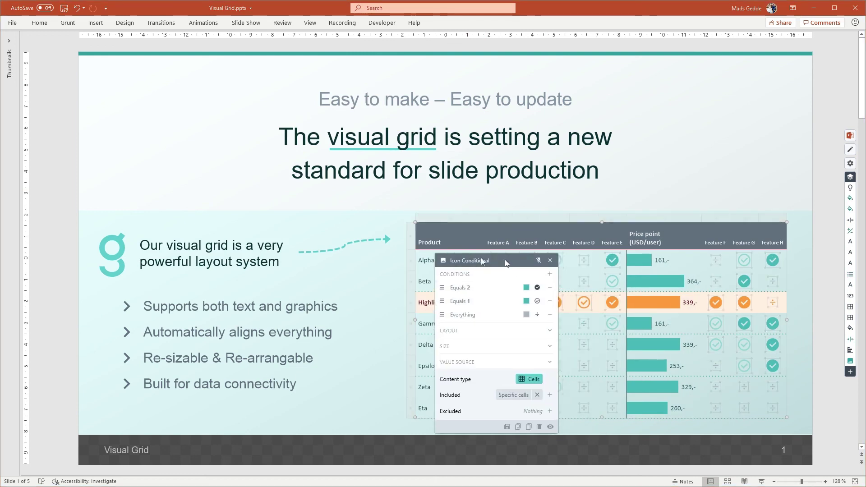
drag(551, 266, 338, 238)
click(383, 239)
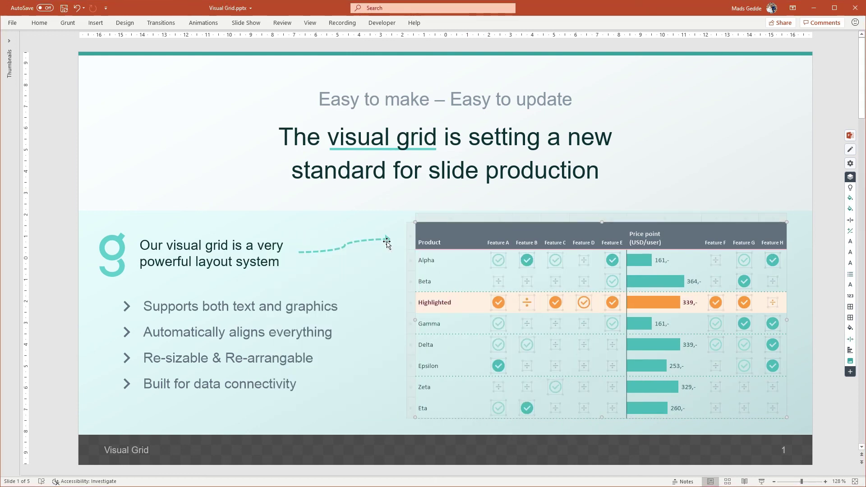